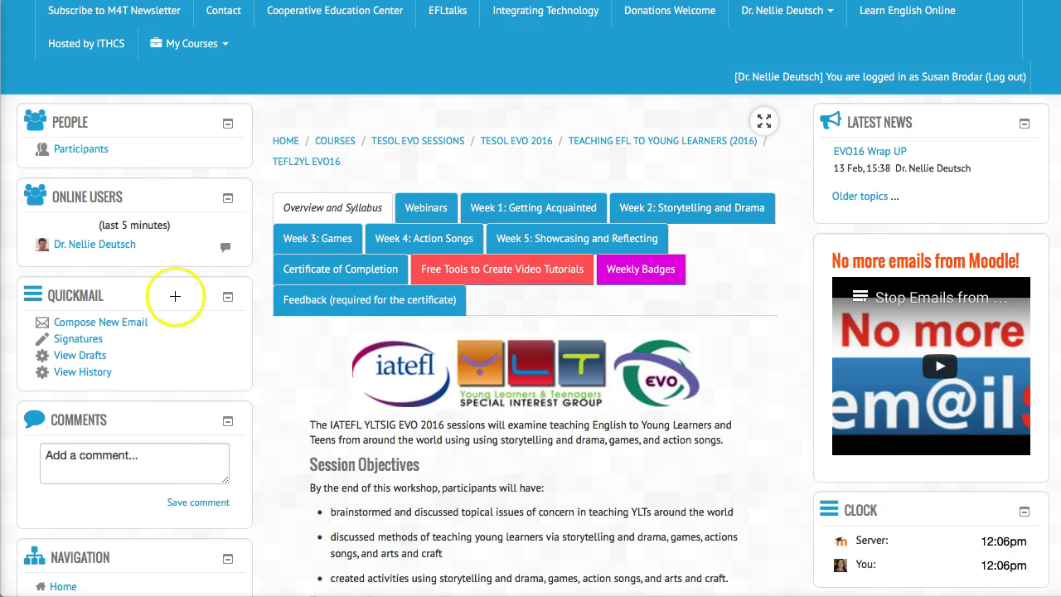
# Step: Start composing a new email from the course's Quickmail block
pyautogui.moveTo(187, 287); pyautogui.dragTo(121, 296)
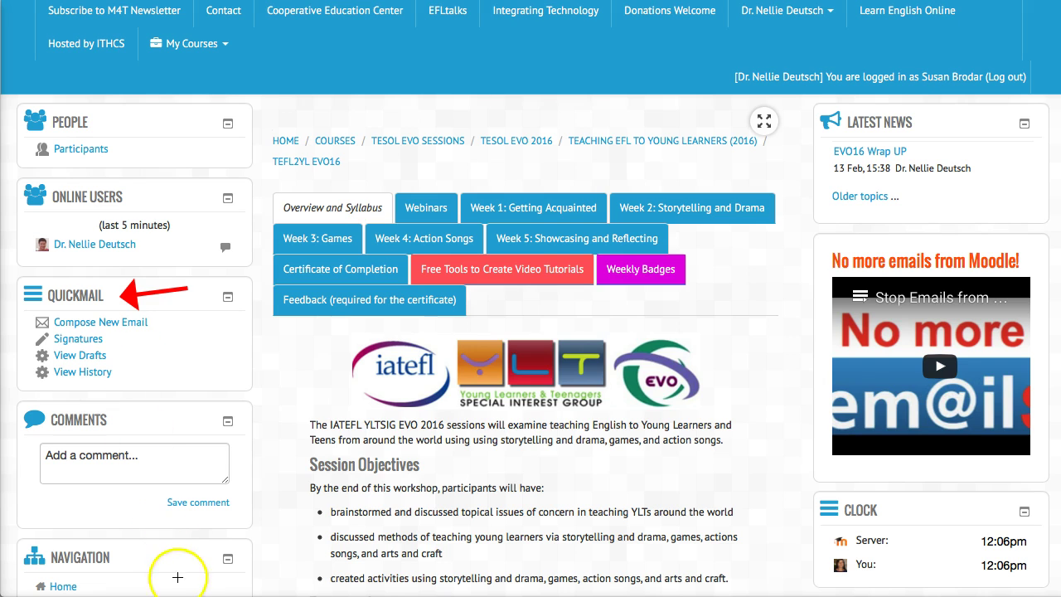
pyautogui.click(102, 323)
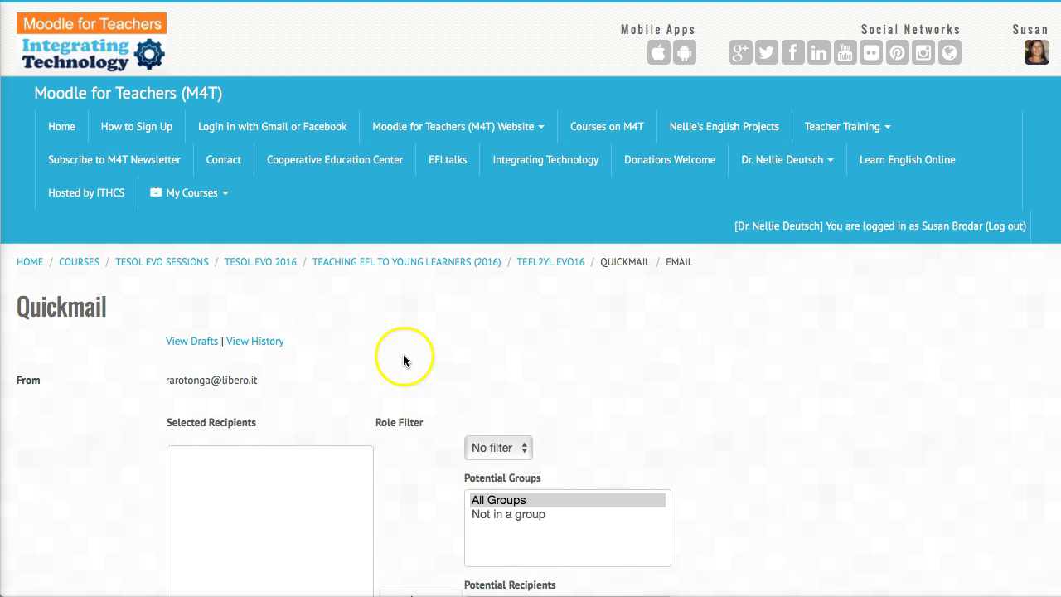
pyautogui.scroll(-2, 403, 359)
pyautogui.scroll(-1, 441, 352)
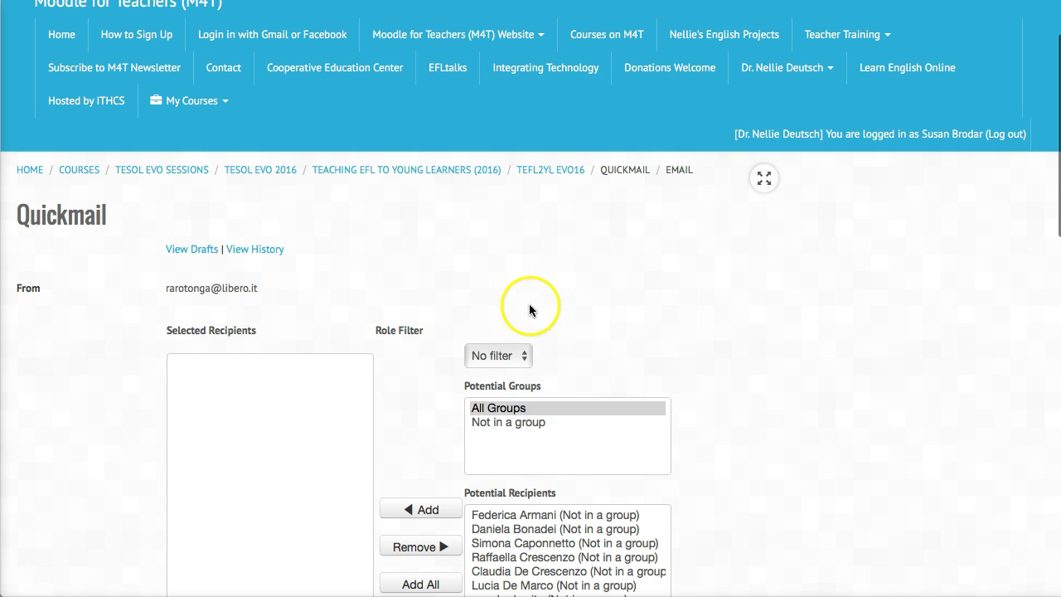
# Step: Set the Role Filter to Teacher so only teachers are listed as potential recipients
pyautogui.click(527, 362)
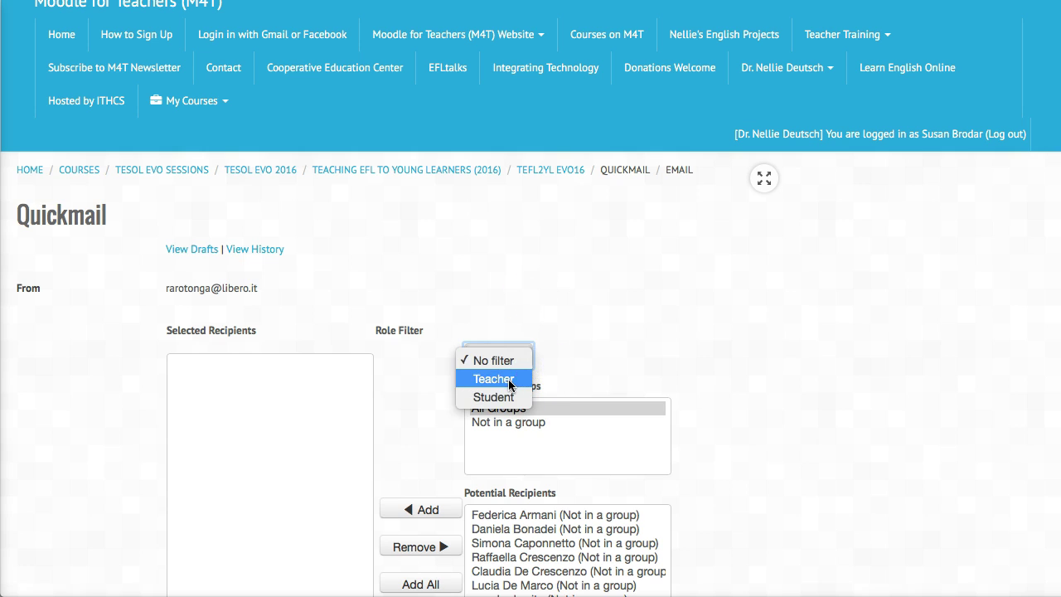
pyautogui.click(509, 378)
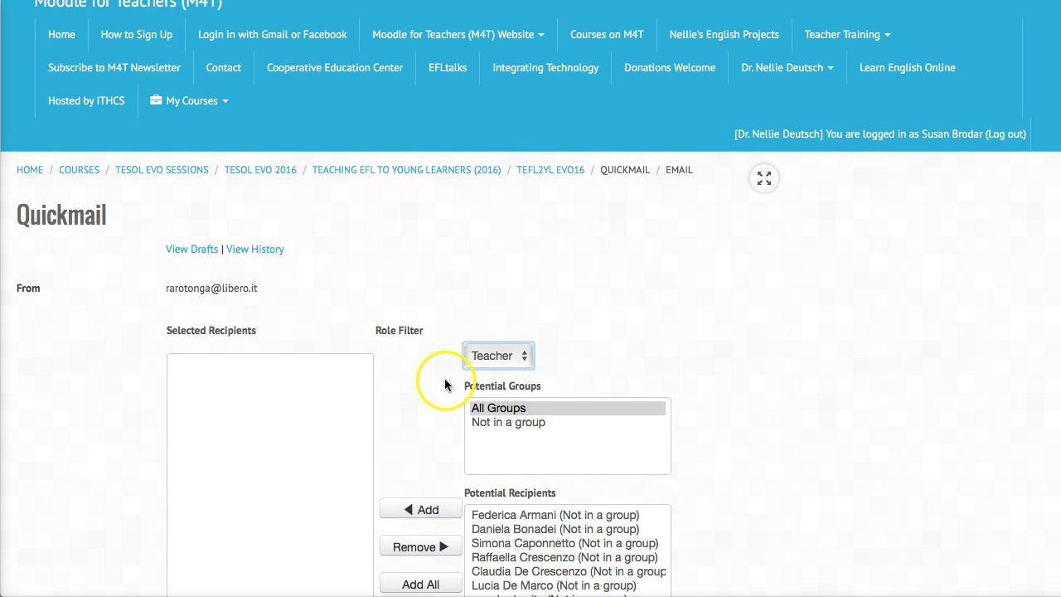
pyautogui.scroll(-1, 433, 378)
pyautogui.scroll(-3, 424, 330)
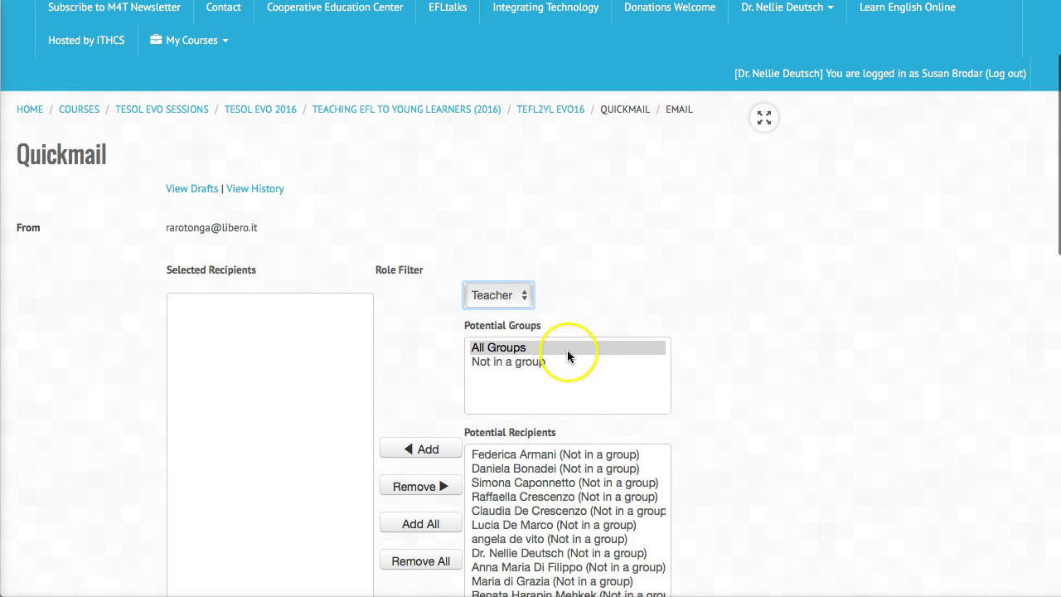
pyautogui.click(524, 297)
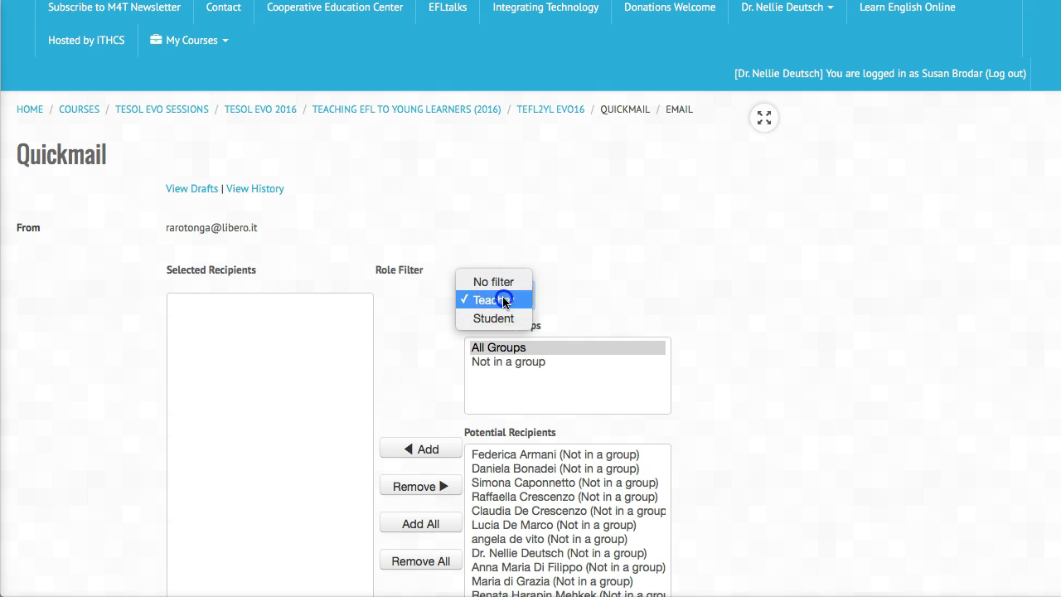
pyautogui.click(497, 299)
pyautogui.scroll(-3, 605, 313)
pyautogui.scroll(-5, 605, 313)
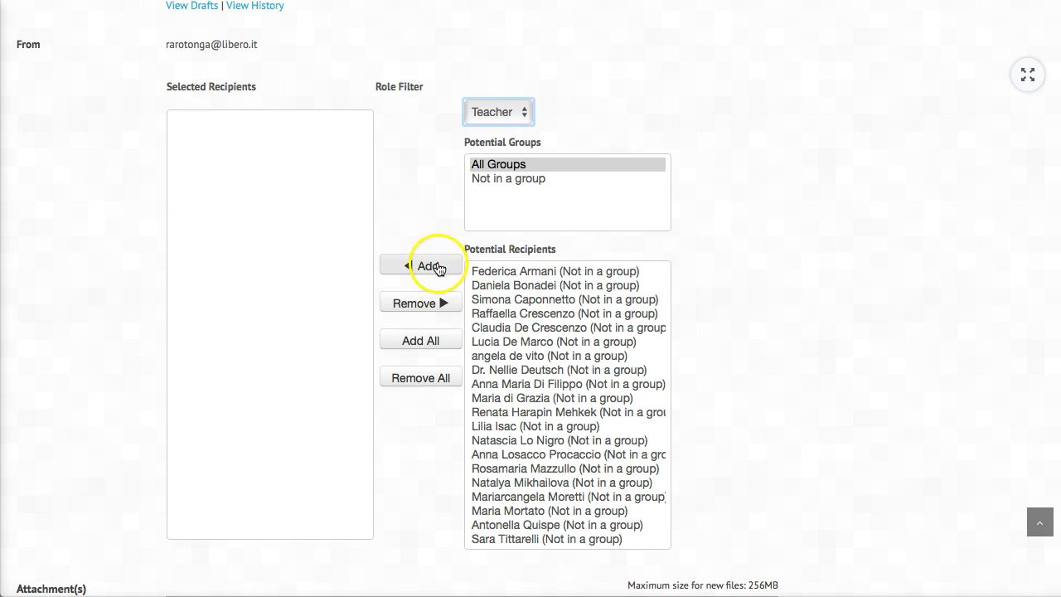
pyautogui.scroll(3, 248, 100)
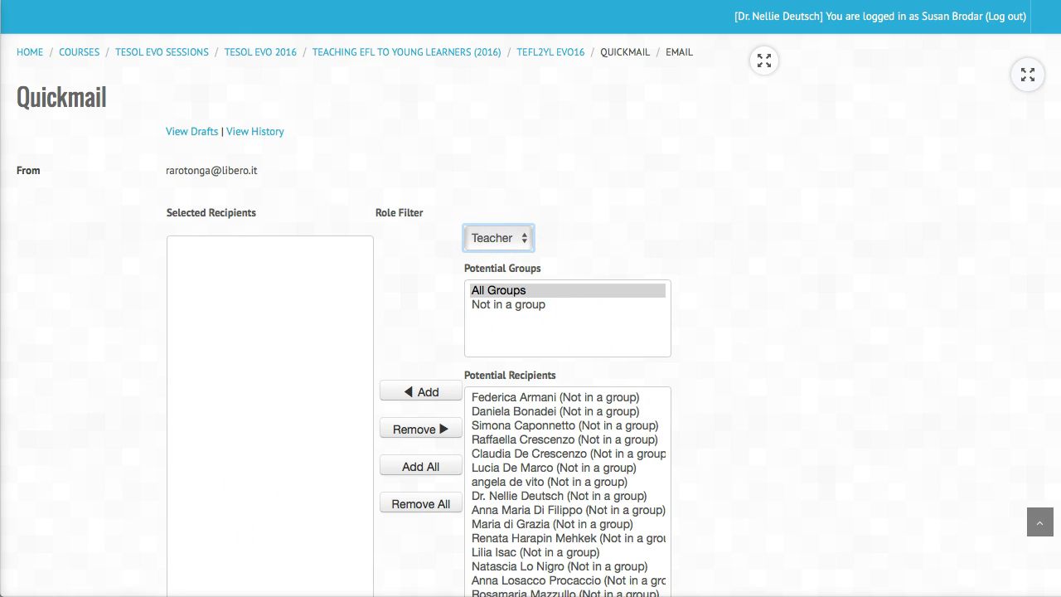
# Step: Choose 'Not in a group' in the Potential Groups list
pyautogui.click(508, 304)
pyautogui.scroll(-2, 568, 285)
pyautogui.scroll(-1, 556, 319)
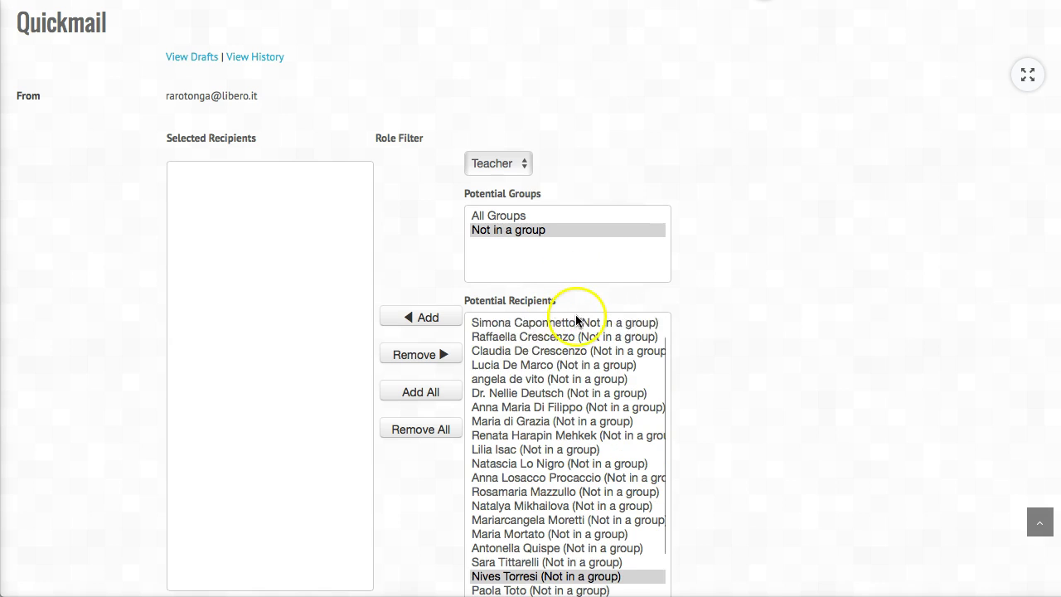
pyautogui.scroll(-1, 572, 319)
pyautogui.scroll(2, 546, 374)
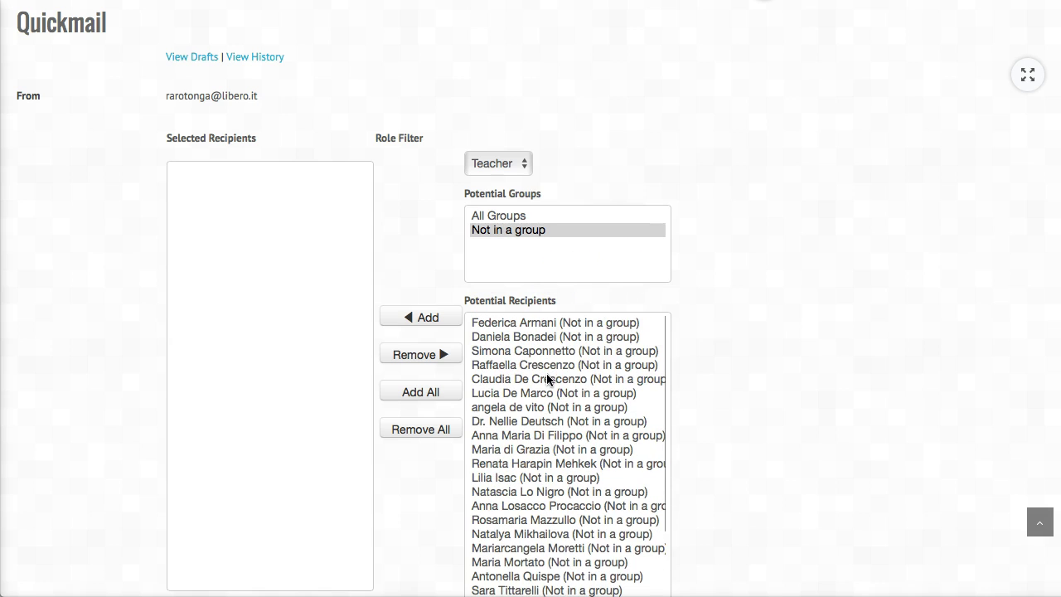
pyautogui.scroll(1, 546, 375)
pyautogui.scroll(-2, 360, 331)
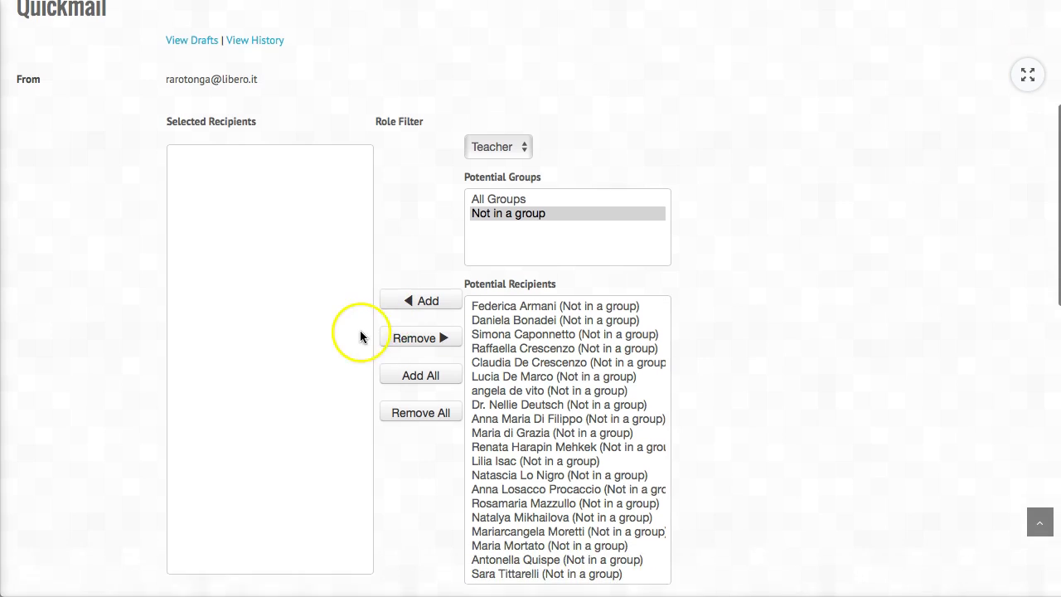
pyautogui.scroll(-3, 355, 326)
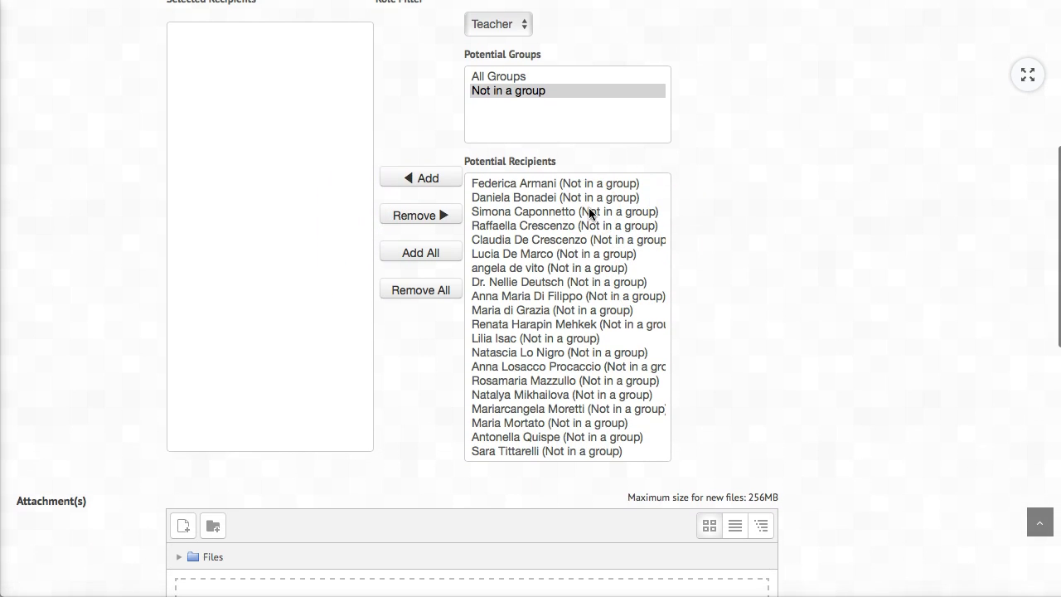
# Step: Scroll through the attachment, subject, message and send option sections of the compose form
pyautogui.scroll(-4, 581, 211)
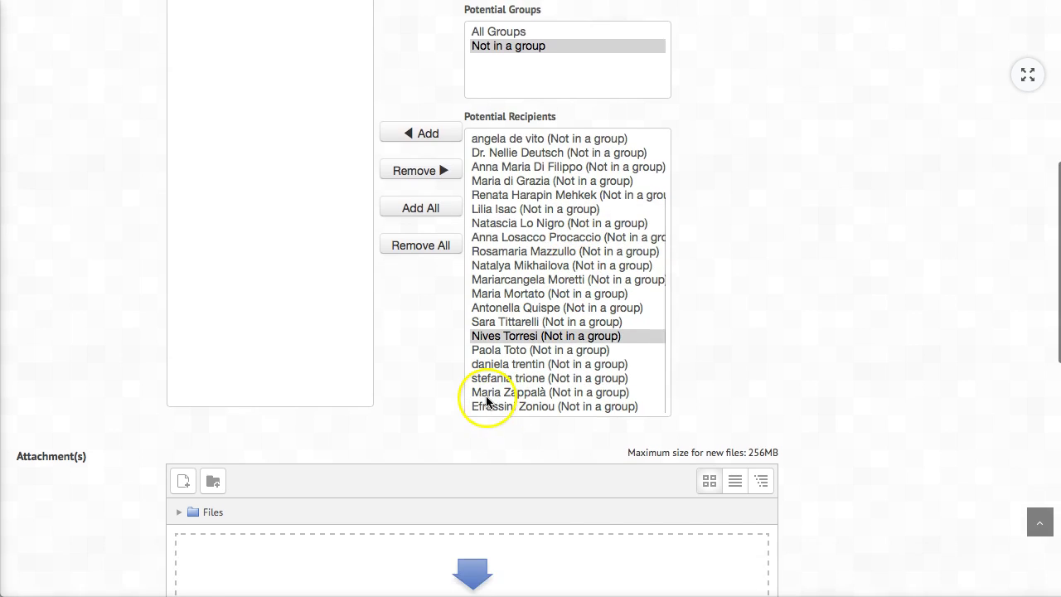
pyautogui.scroll(-5, 486, 390)
pyautogui.scroll(-3, 450, 295)
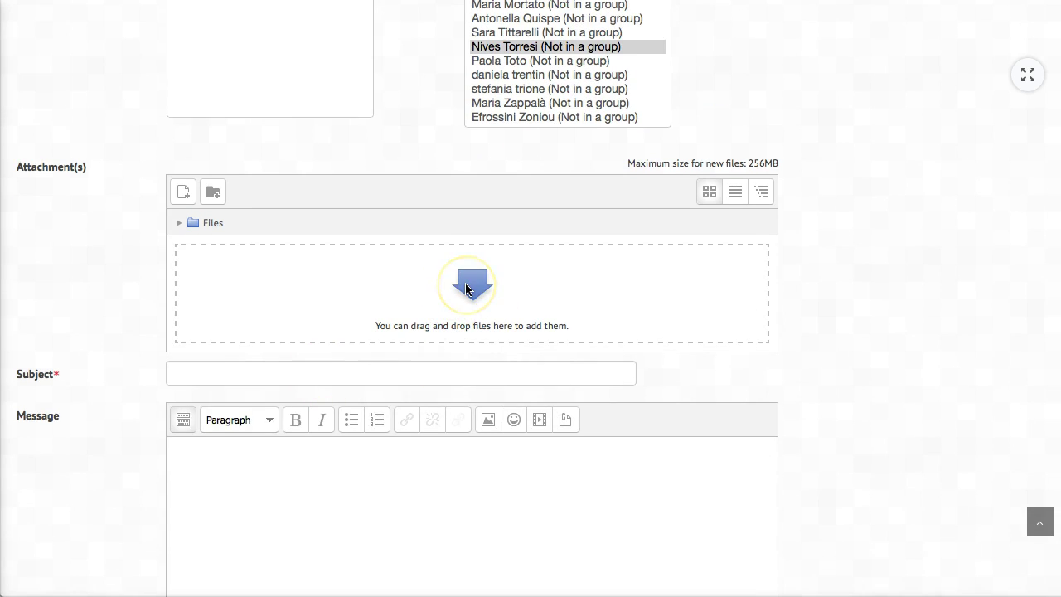
pyautogui.scroll(-2, 297, 431)
pyautogui.scroll(-3, 298, 437)
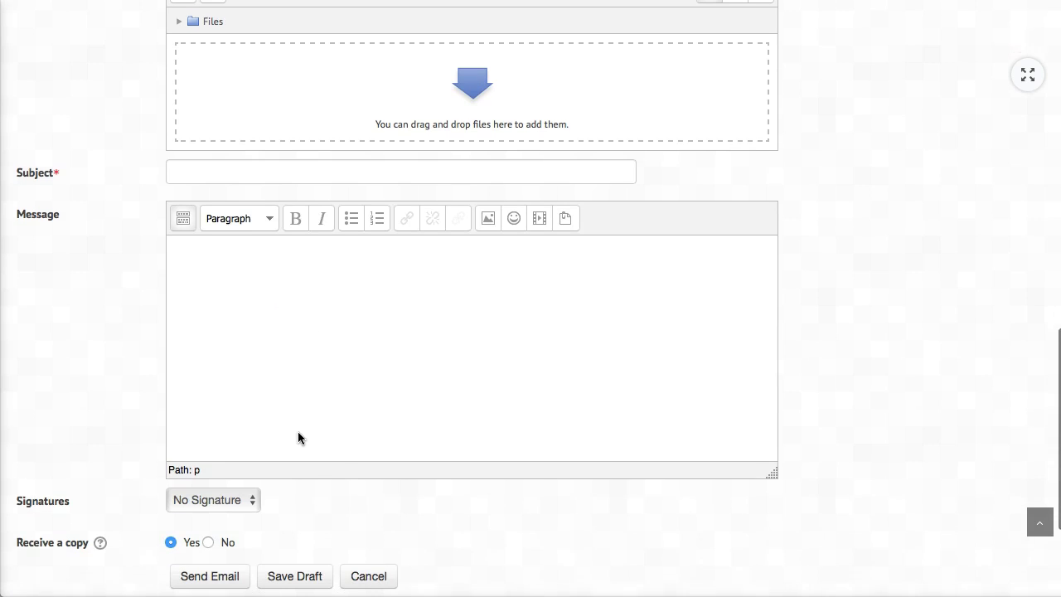
pyautogui.scroll(3, 332, 421)
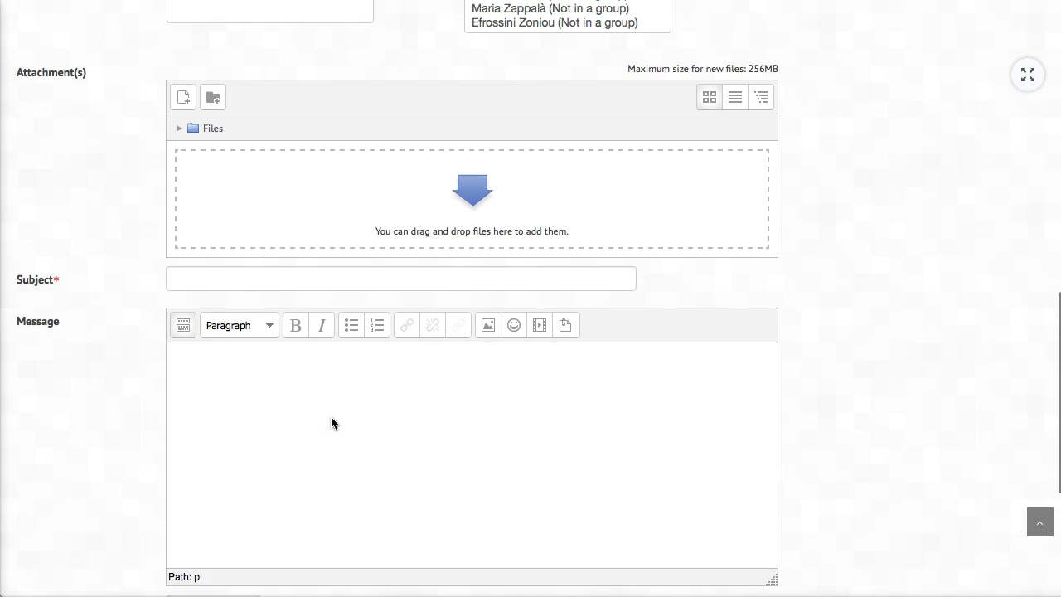
pyautogui.scroll(3, 357, 420)
pyautogui.scroll(2, 516, 257)
pyautogui.scroll(2, 544, 253)
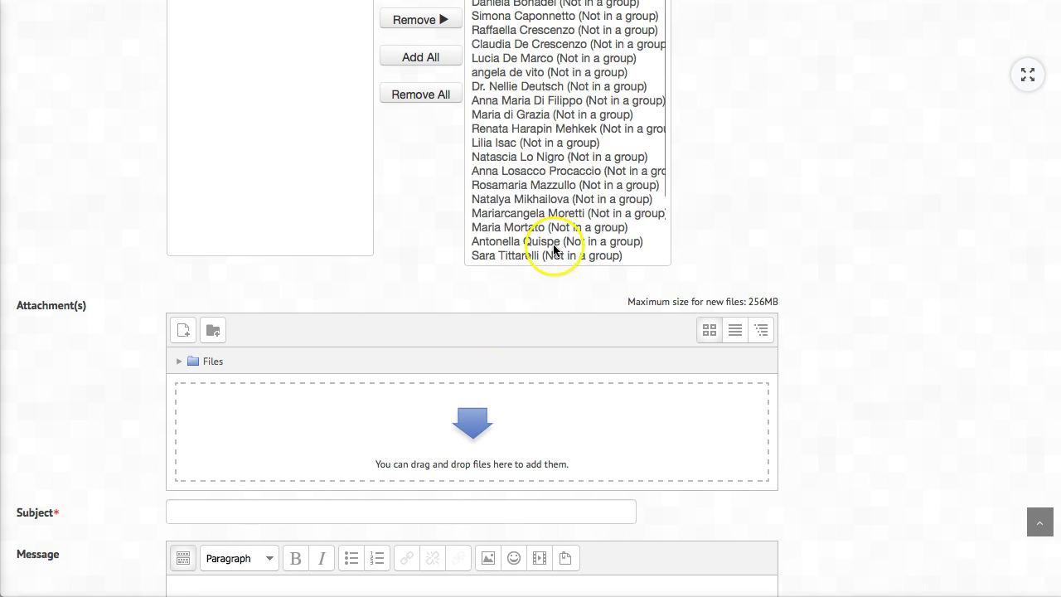
pyautogui.scroll(3, 552, 249)
pyautogui.scroll(2, 505, 230)
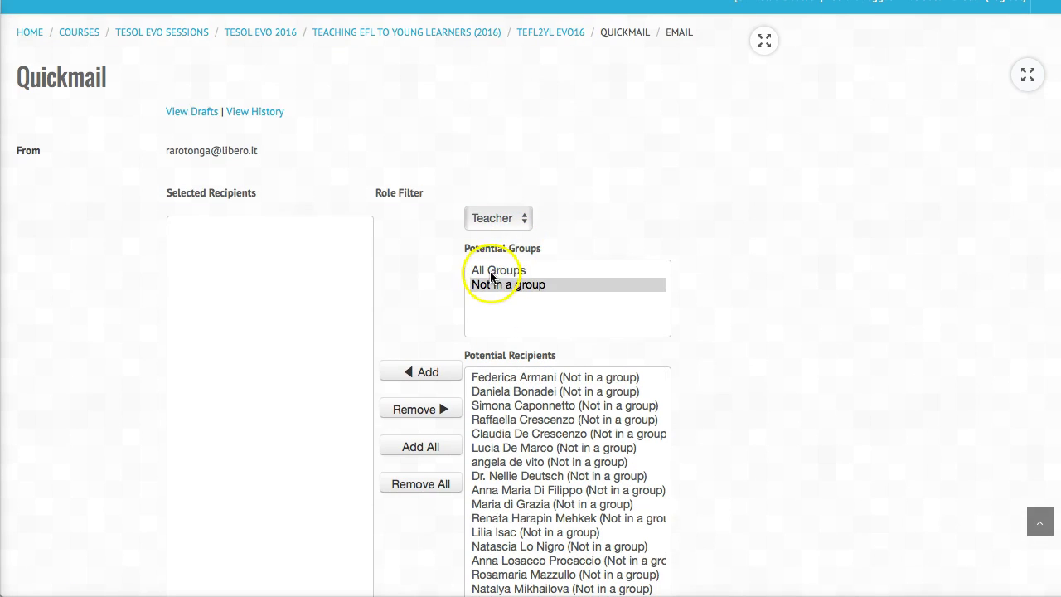
# Step: Select both potential group entries, then narrow the group choice back to 'Not in a group'
pyautogui.click(490, 272)
pyautogui.click(495, 285)
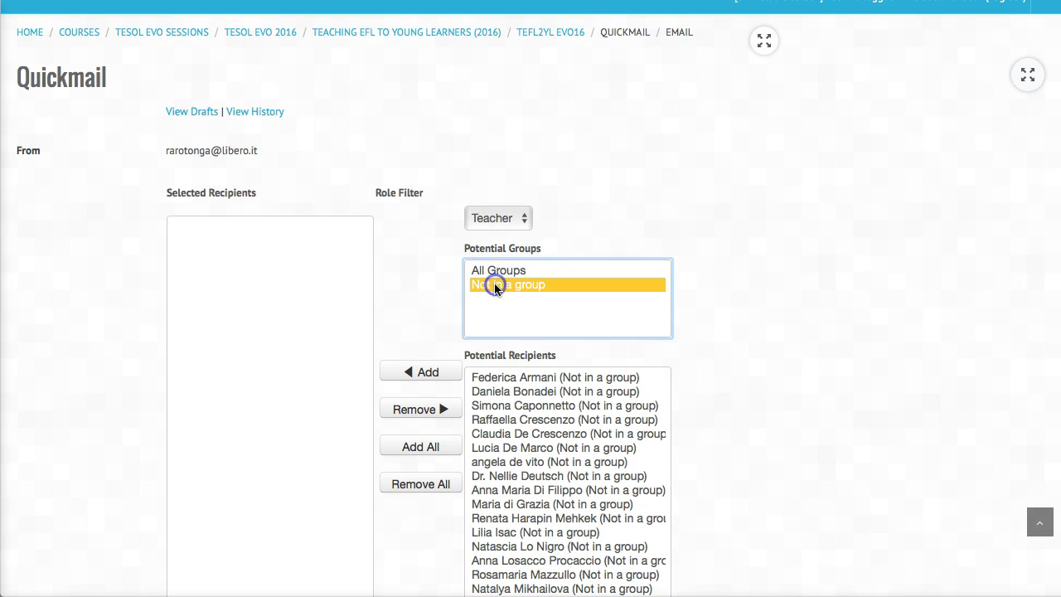
pyautogui.scroll(-1, 530, 248)
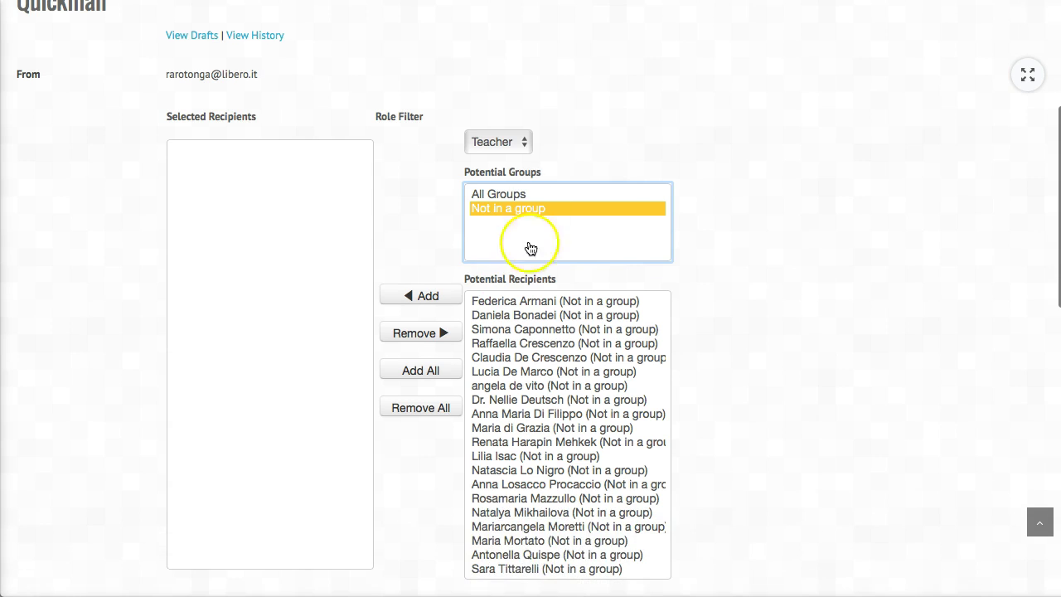
pyautogui.scroll(-2, 539, 279)
pyautogui.scroll(-2, 557, 286)
pyautogui.scroll(3, 560, 185)
pyautogui.scroll(-2, 560, 185)
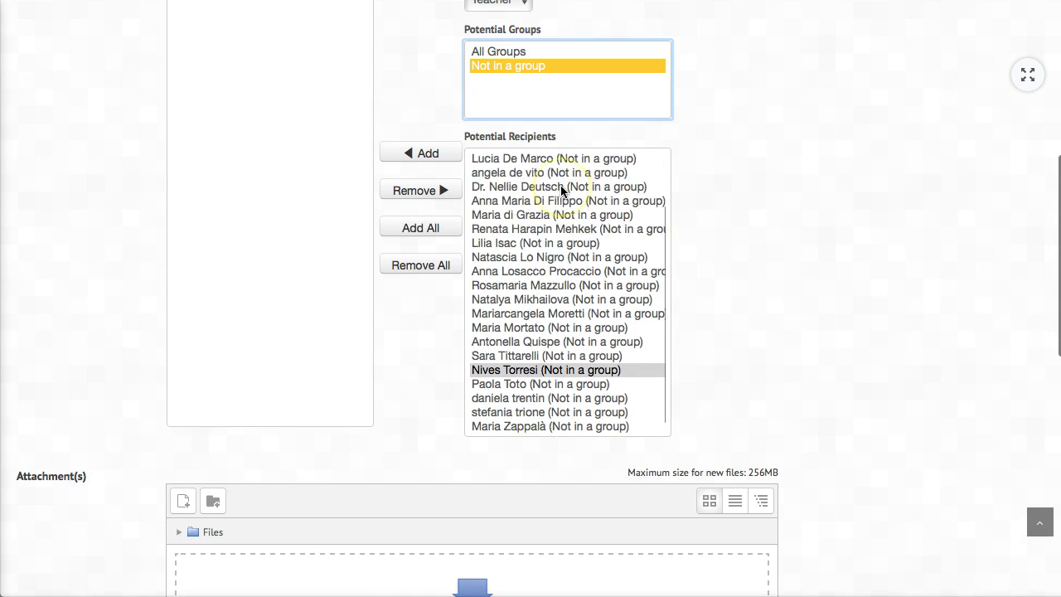
pyautogui.scroll(-1, 560, 185)
pyautogui.scroll(-1, 552, 348)
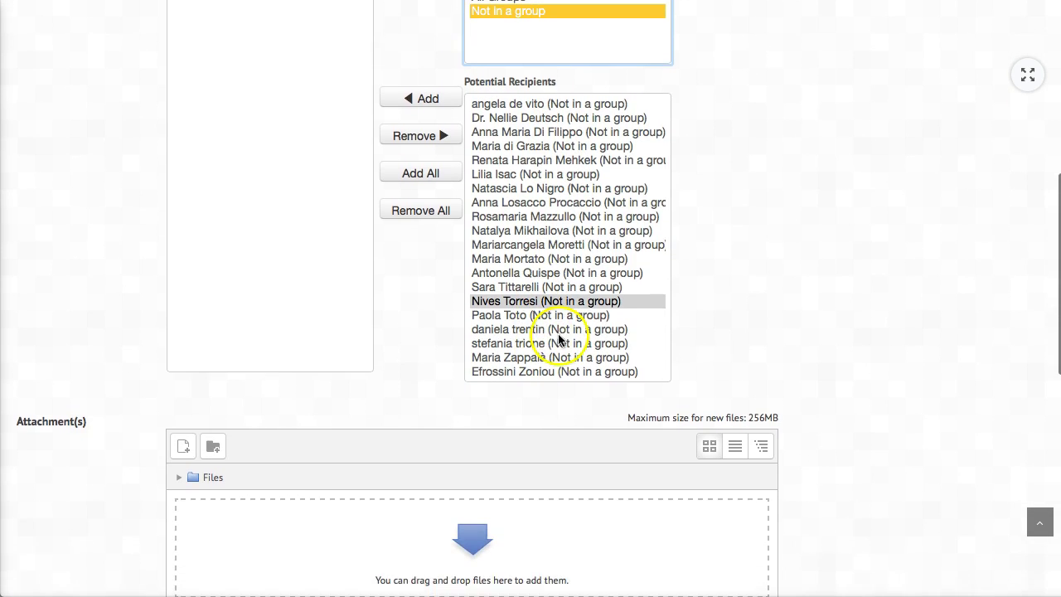
pyautogui.scroll(-1, 561, 338)
pyautogui.scroll(1, 559, 250)
pyautogui.scroll(1, 559, 251)
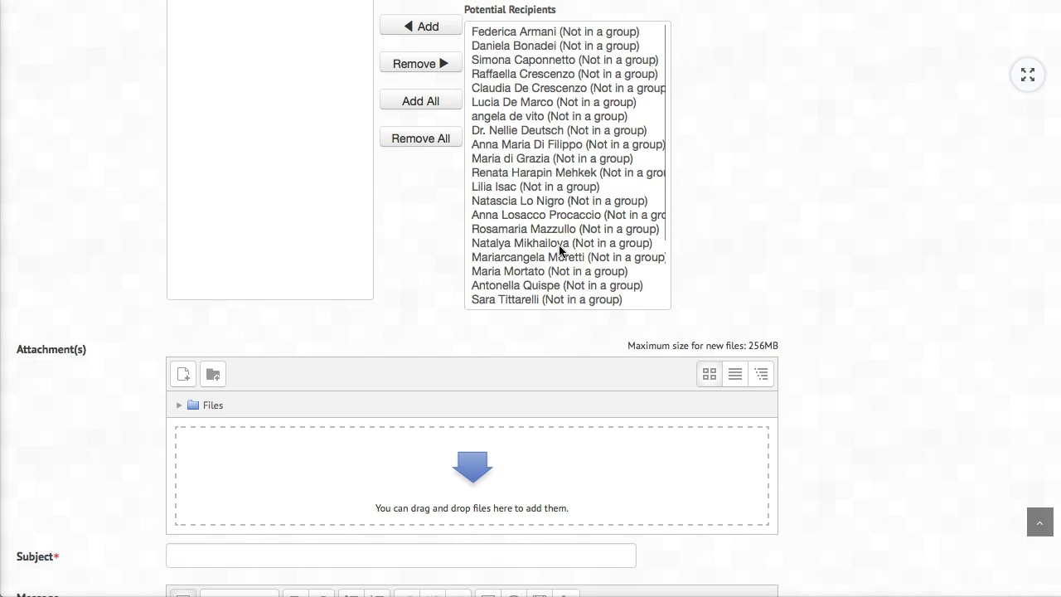
pyautogui.scroll(2, 559, 251)
pyautogui.scroll(1, 560, 250)
pyautogui.scroll(2, 559, 245)
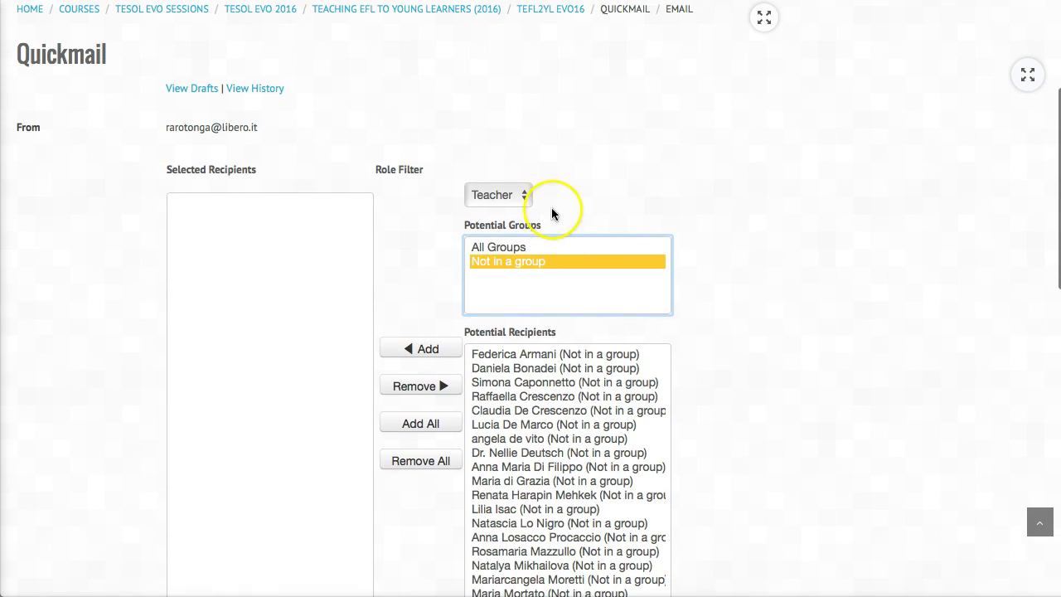
# Step: Set the Role Filter to Student and review the listed student recipients
pyautogui.click(523, 199)
pyautogui.click(503, 217)
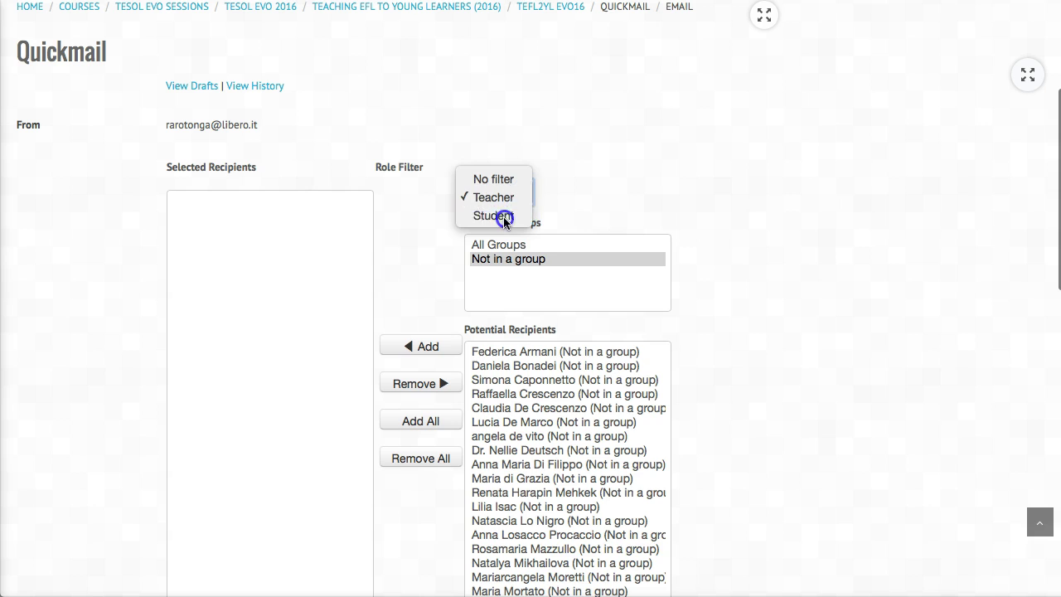
pyautogui.scroll(-2, 585, 361)
pyautogui.scroll(-2, 572, 363)
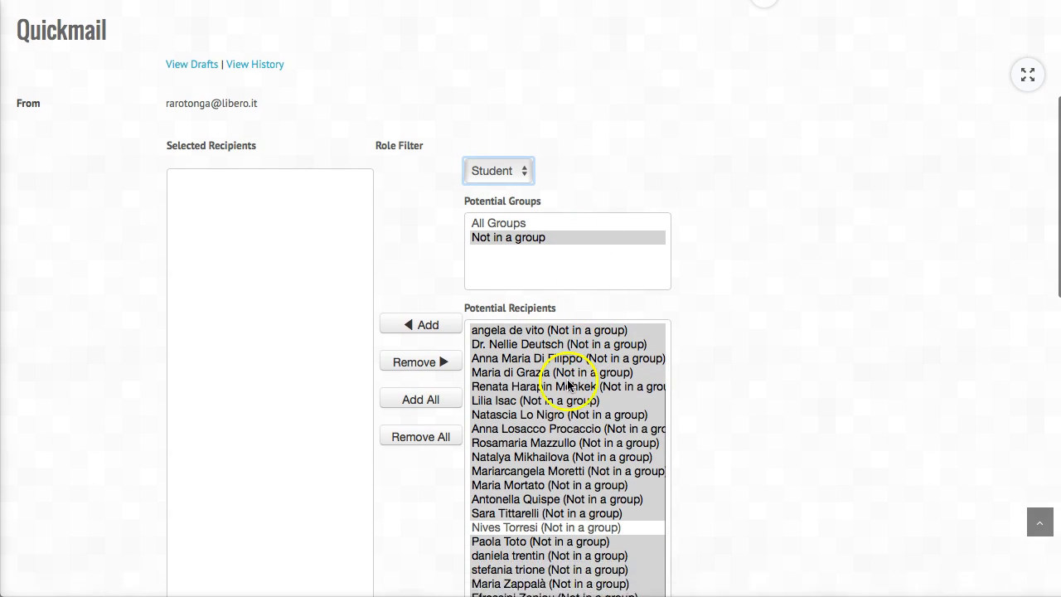
pyautogui.scroll(-1, 561, 379)
pyautogui.scroll(-1, 540, 407)
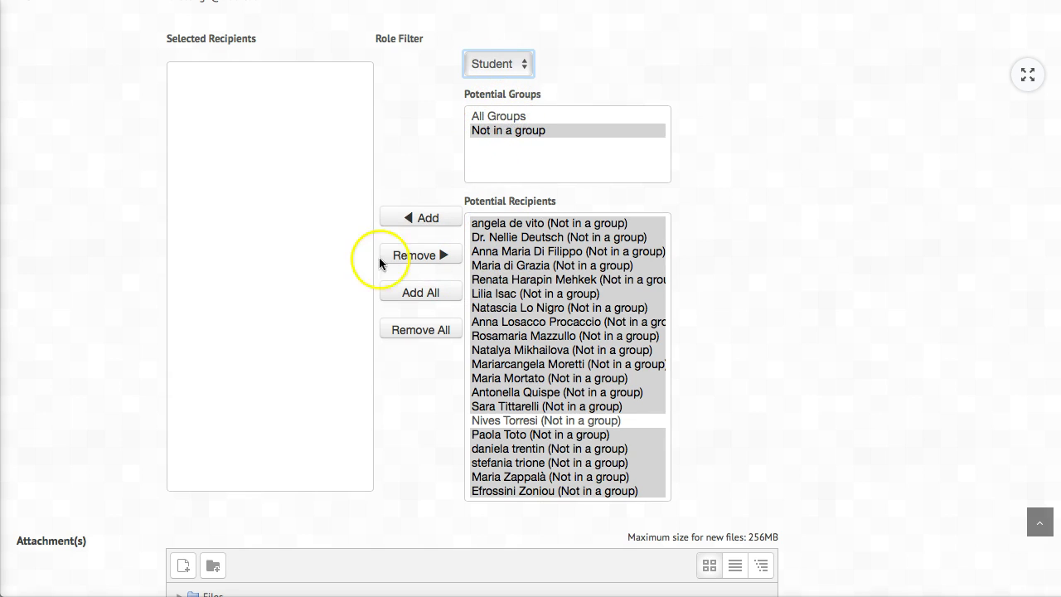
pyautogui.scroll(-1, 328, 249)
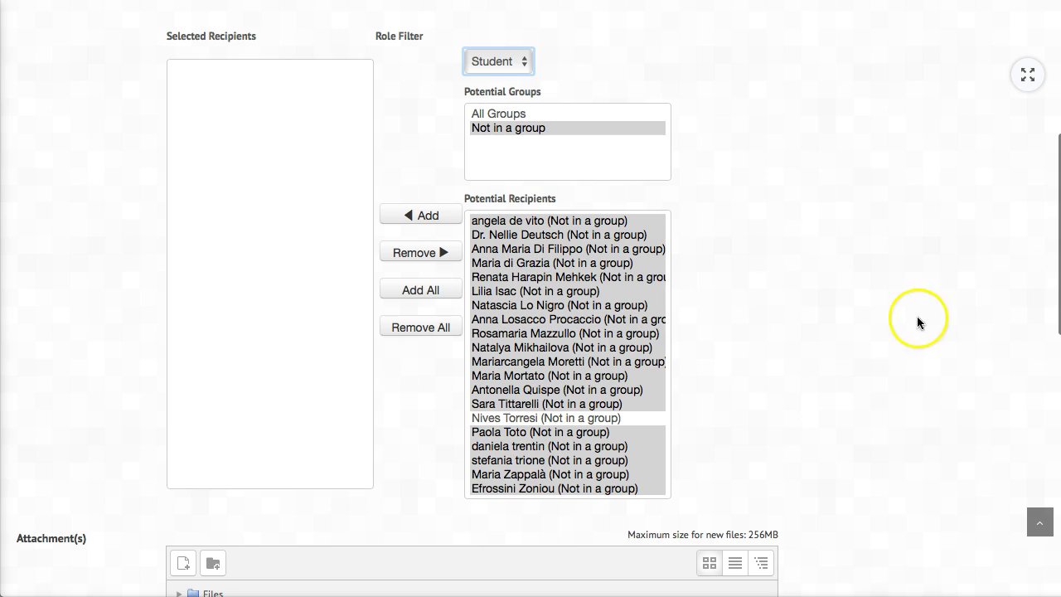
# Step: Switch the Role Filter back to Teacher and add the teacher to Selected Recipients
pyautogui.click(524, 63)
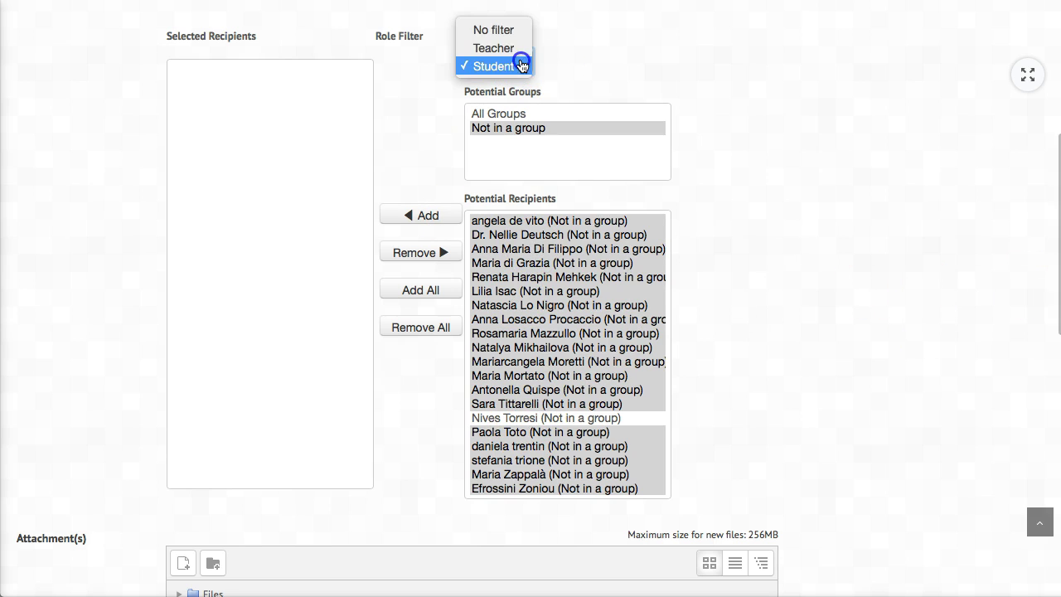
pyautogui.click(508, 48)
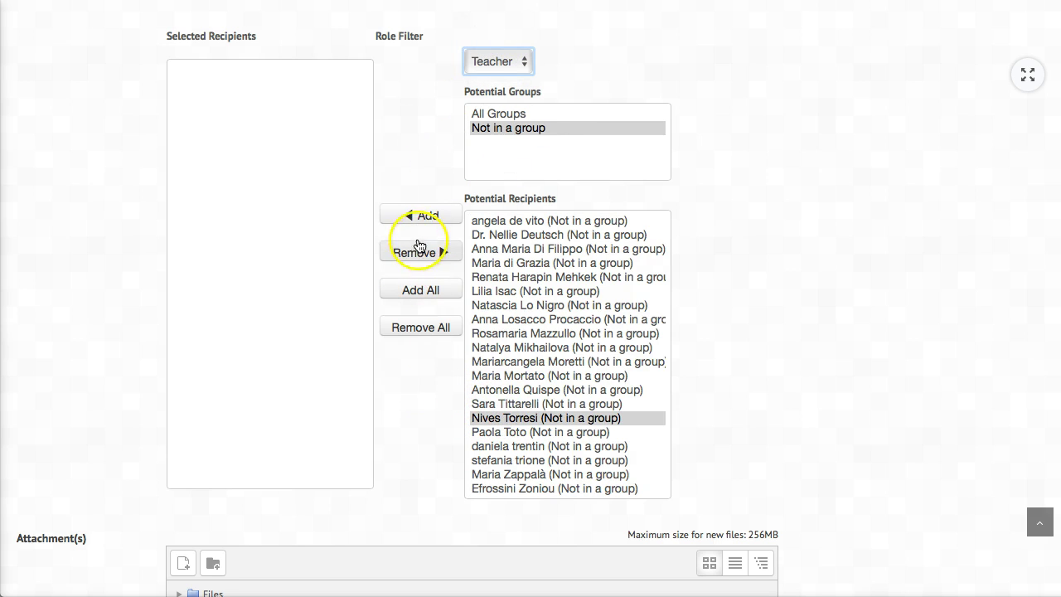
pyautogui.click(431, 216)
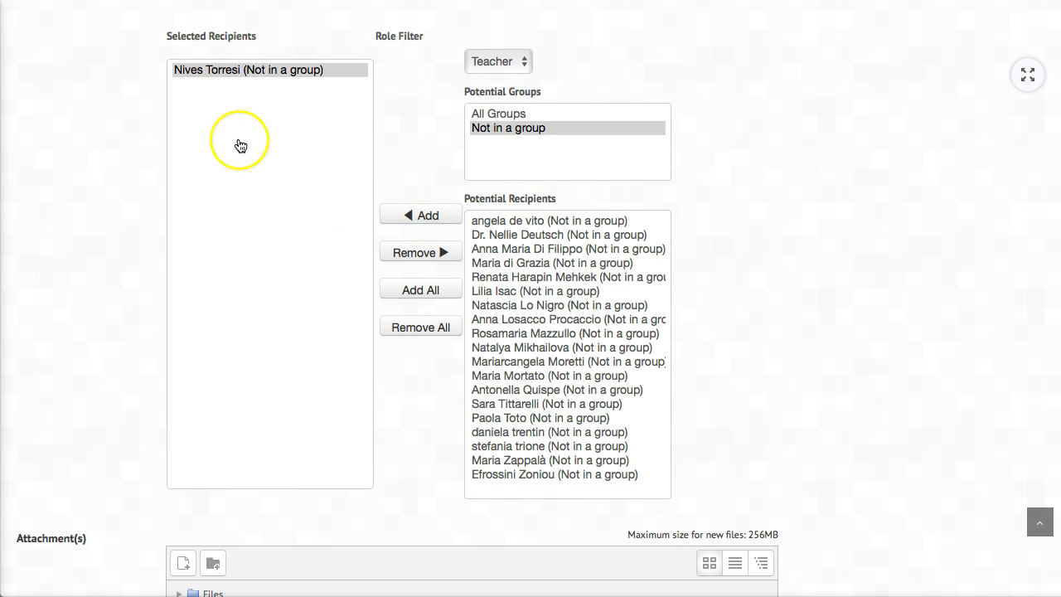
pyautogui.scroll(-2, 241, 146)
pyautogui.scroll(-1, 240, 146)
pyautogui.scroll(-2, 240, 146)
pyautogui.scroll(-1, 240, 146)
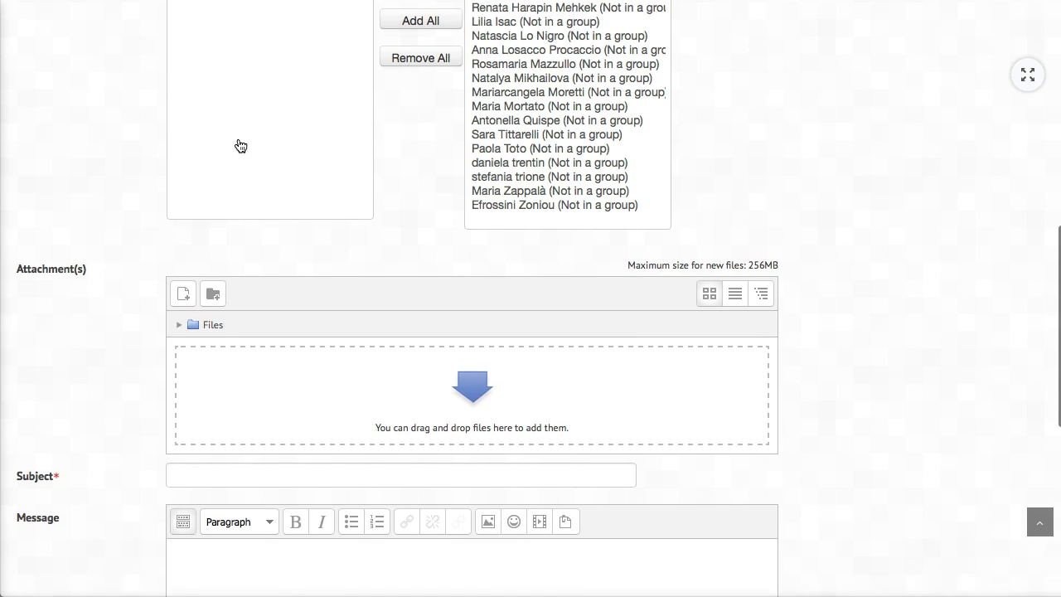
pyautogui.scroll(-1, 240, 146)
pyautogui.click(443, 354)
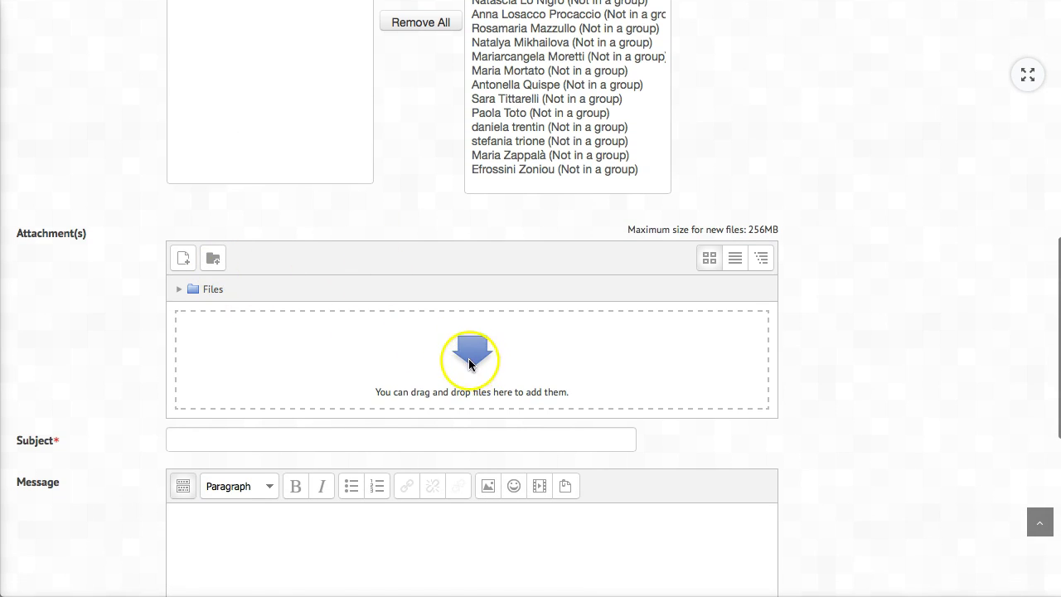
pyautogui.click(469, 358)
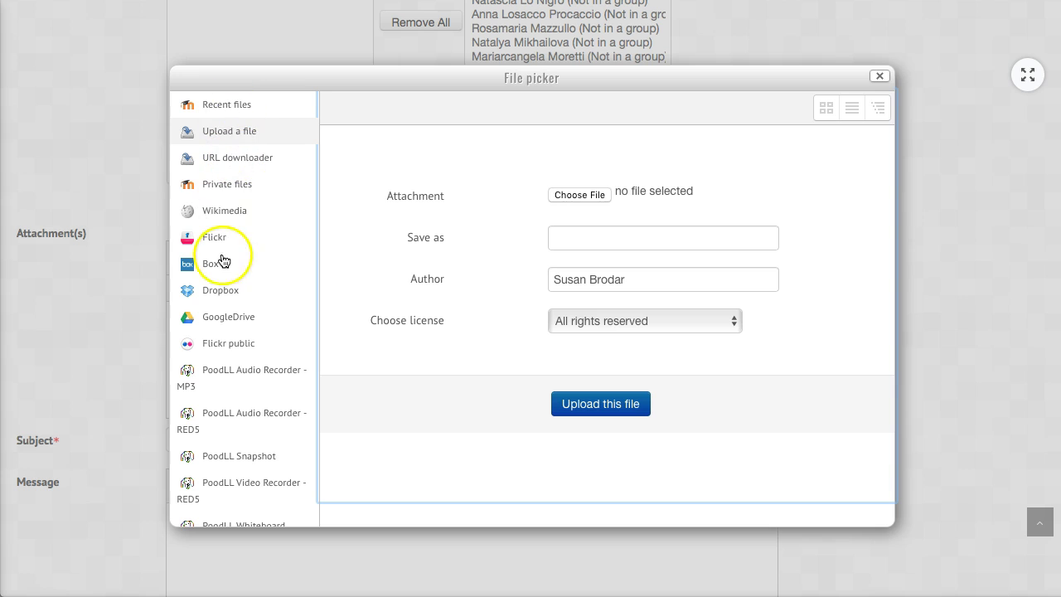
pyautogui.scroll(-1, 249, 336)
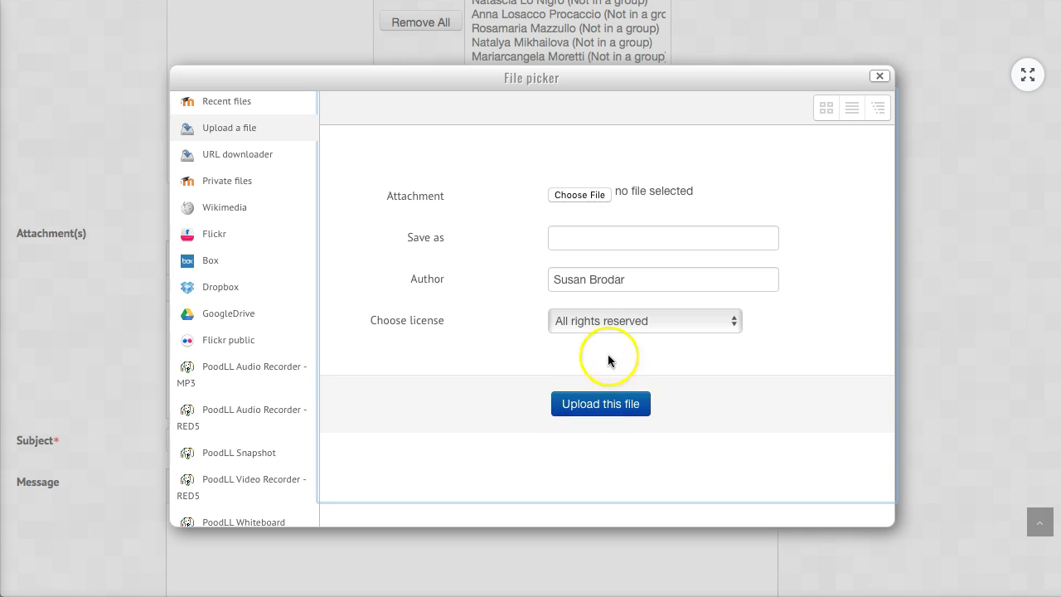
pyautogui.click(884, 76)
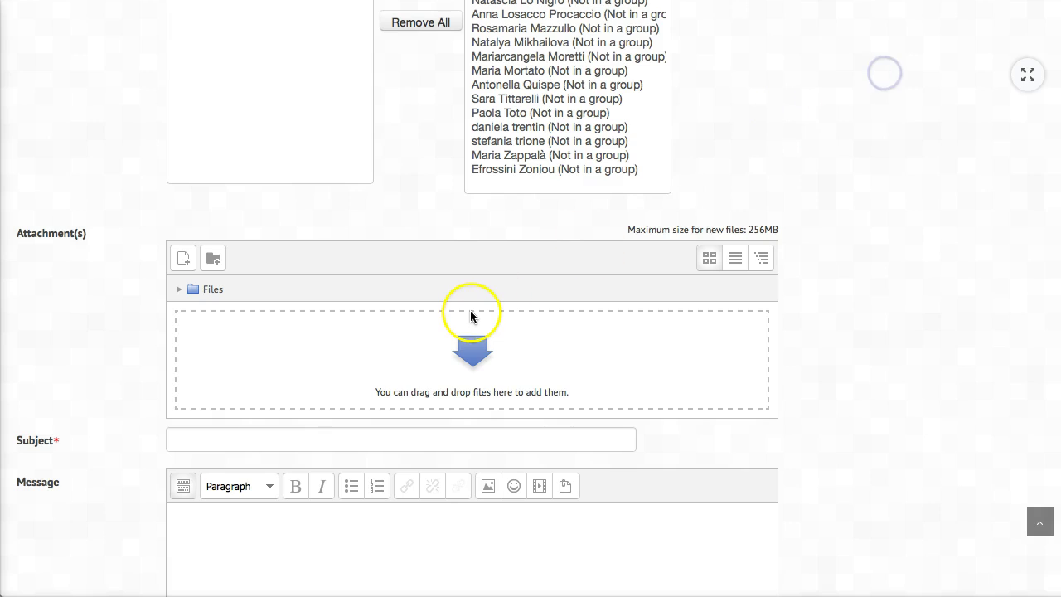
pyautogui.scroll(2, 479, 310)
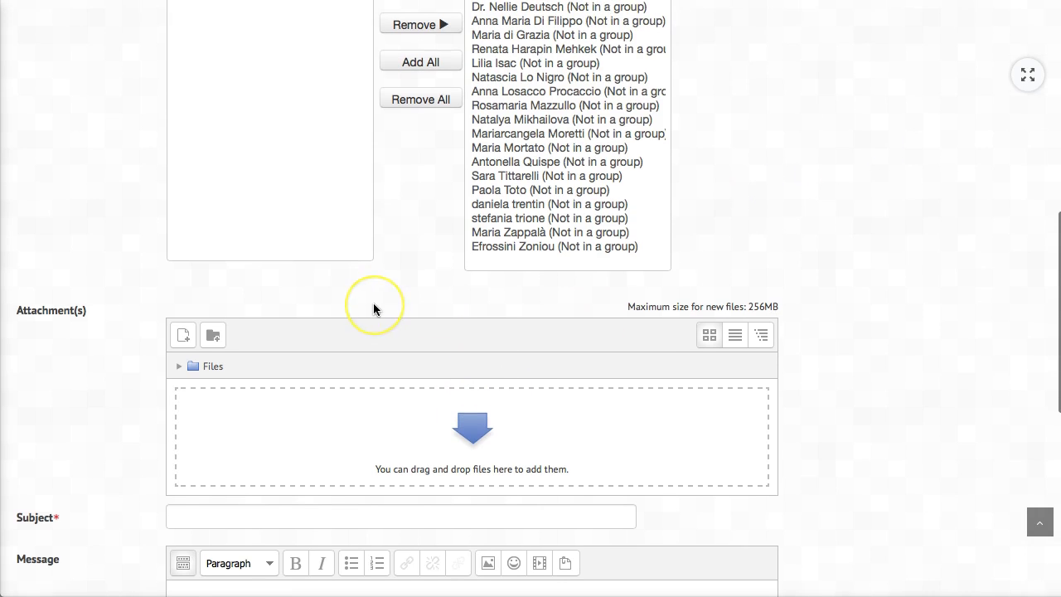
pyautogui.scroll(-1, 373, 307)
pyautogui.scroll(1, 373, 309)
pyautogui.scroll(2, 373, 309)
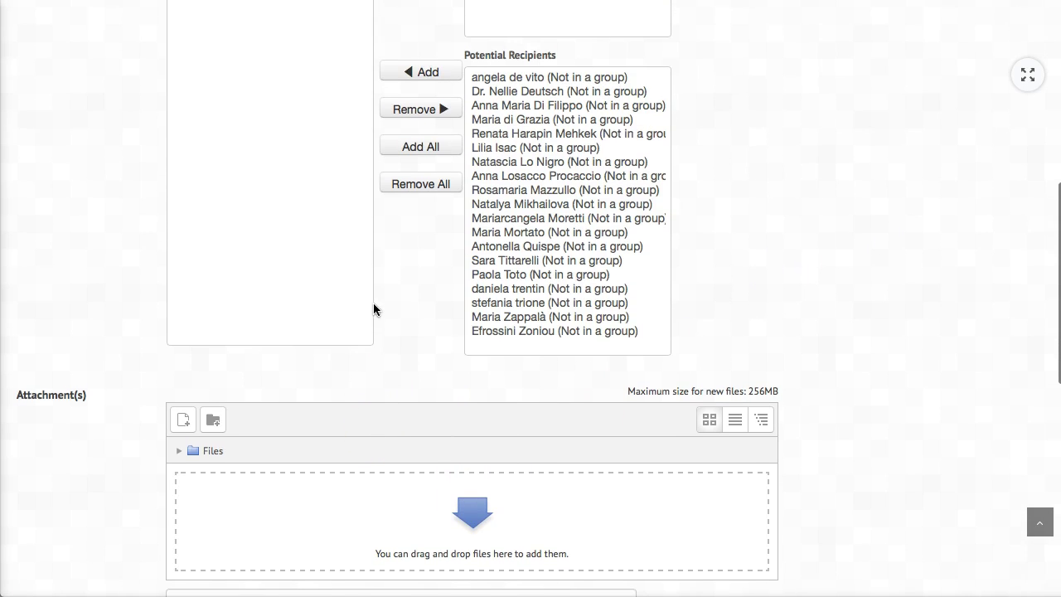
pyautogui.scroll(4, 373, 309)
pyautogui.scroll(3, 373, 310)
pyautogui.scroll(-1, 373, 305)
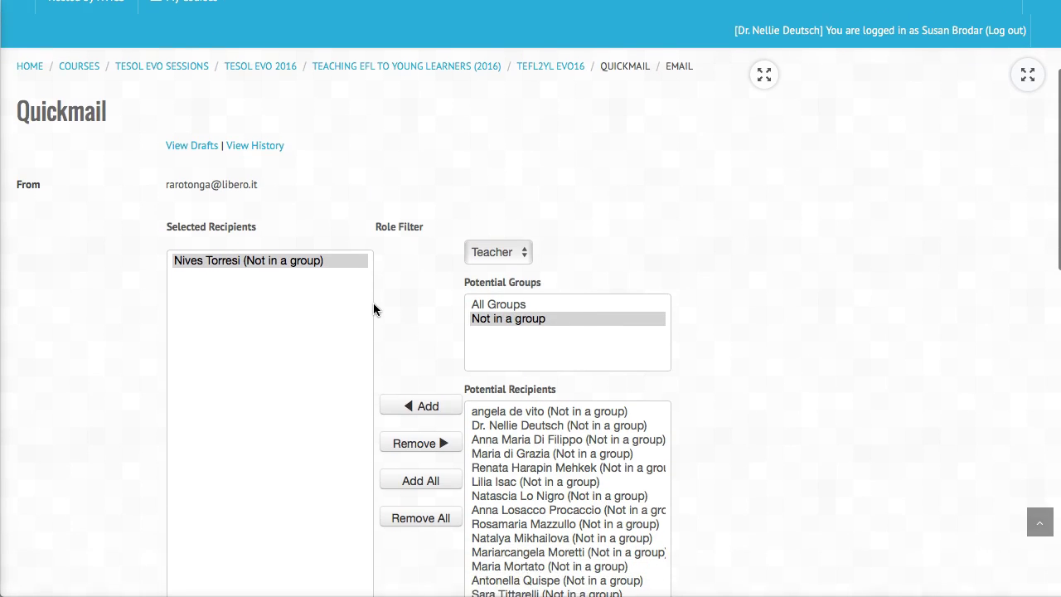
pyautogui.scroll(-2, 373, 307)
pyautogui.scroll(-2, 390, 339)
pyautogui.scroll(-2, 409, 376)
pyautogui.scroll(-1, 408, 375)
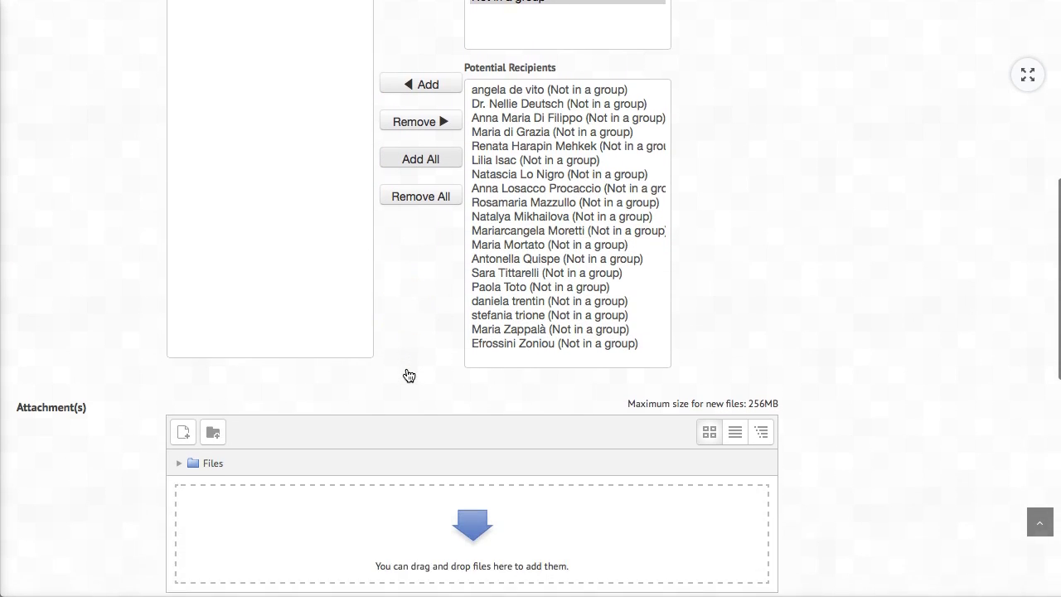
pyautogui.scroll(-1, 409, 375)
pyautogui.scroll(-1, 408, 375)
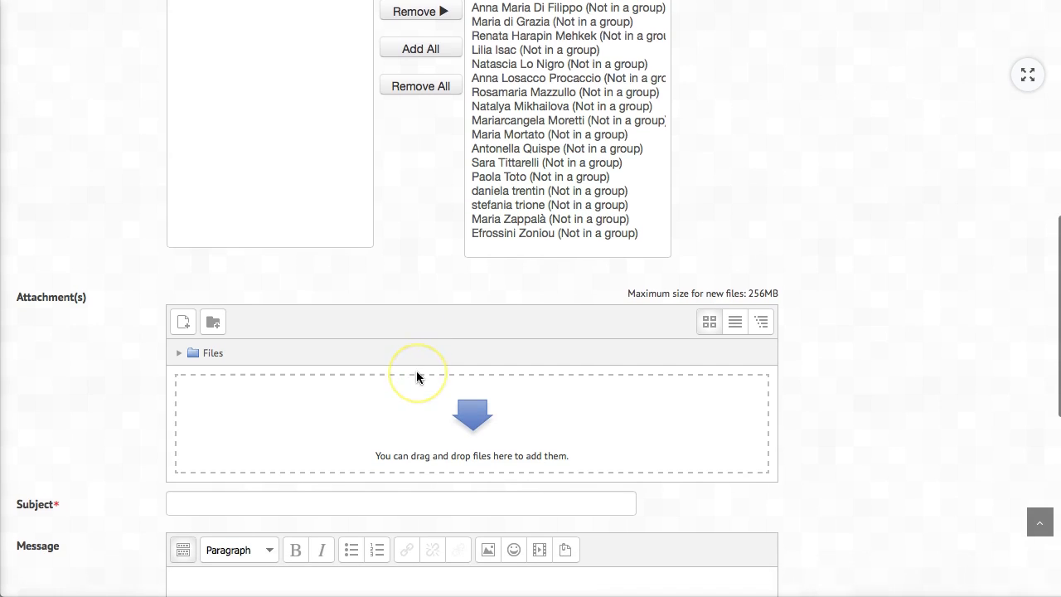
pyautogui.scroll(-2, 416, 373)
pyautogui.scroll(-1, 416, 377)
pyautogui.scroll(-1, 416, 377)
pyautogui.scroll(-1, 416, 377)
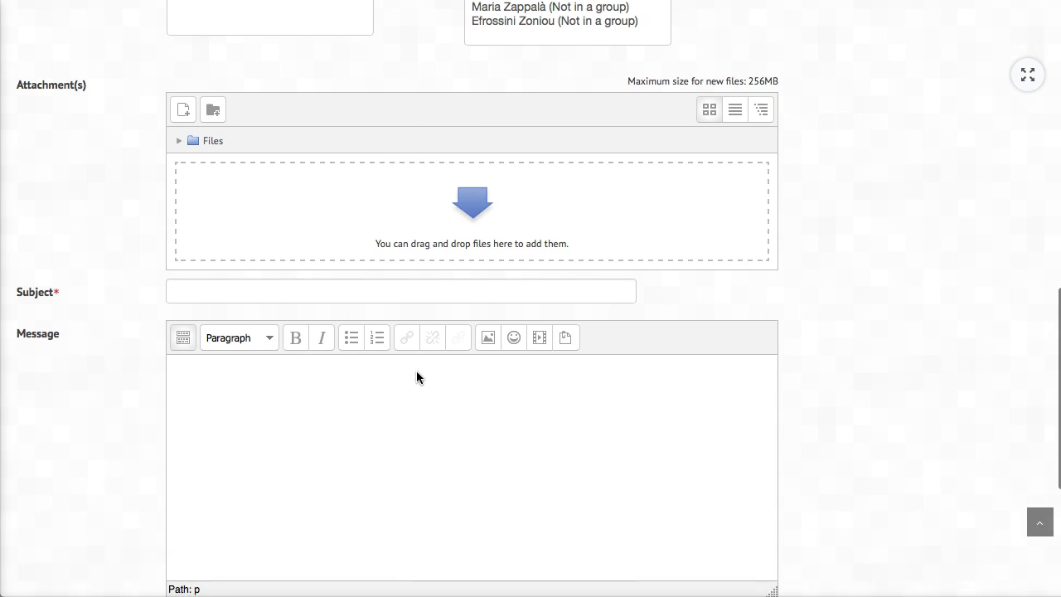
pyautogui.scroll(-1, 416, 377)
pyautogui.scroll(-2, 416, 377)
pyautogui.scroll(-2, 417, 377)
pyautogui.click(336, 404)
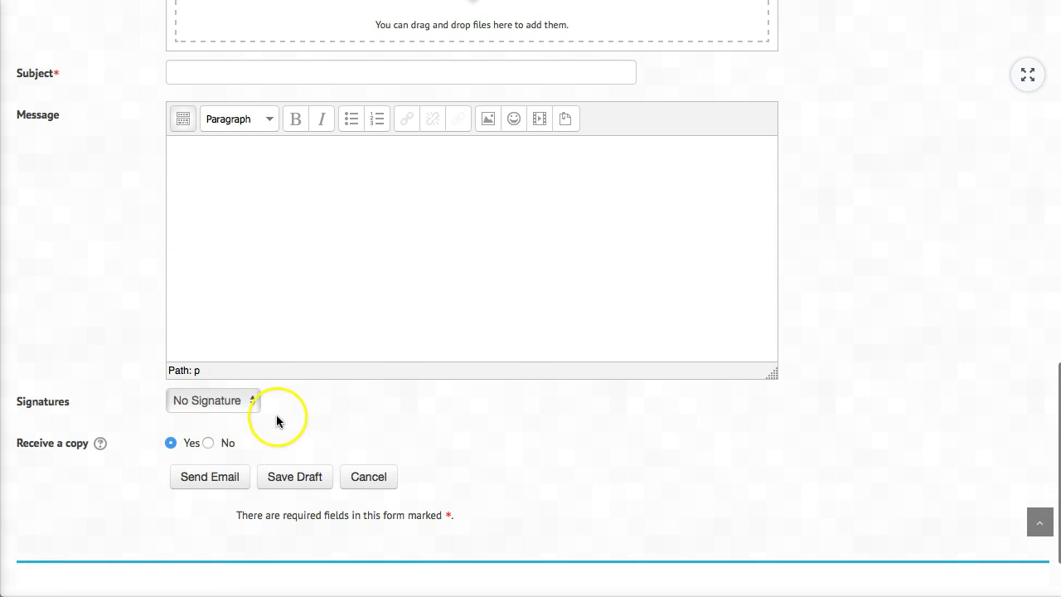
pyautogui.click(252, 404)
pyautogui.click(315, 415)
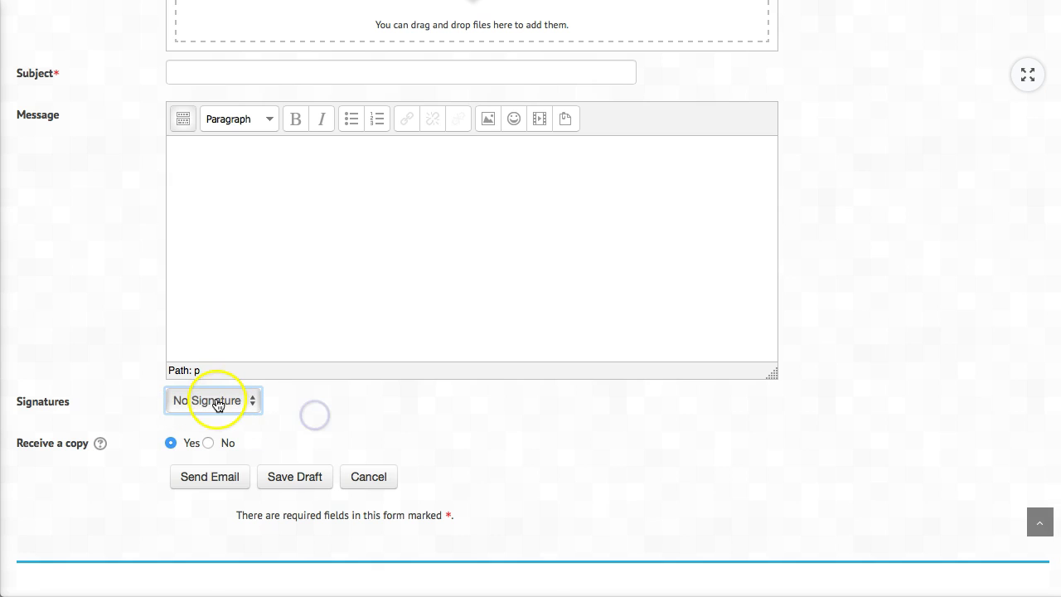
pyautogui.scroll(-1, 217, 403)
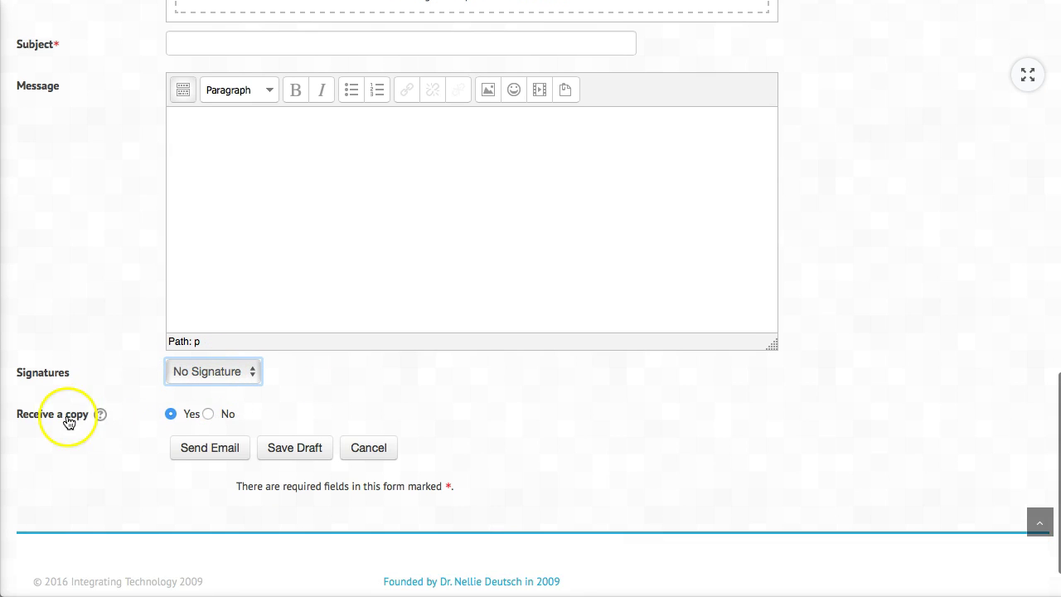
pyautogui.scroll(-1, 58, 420)
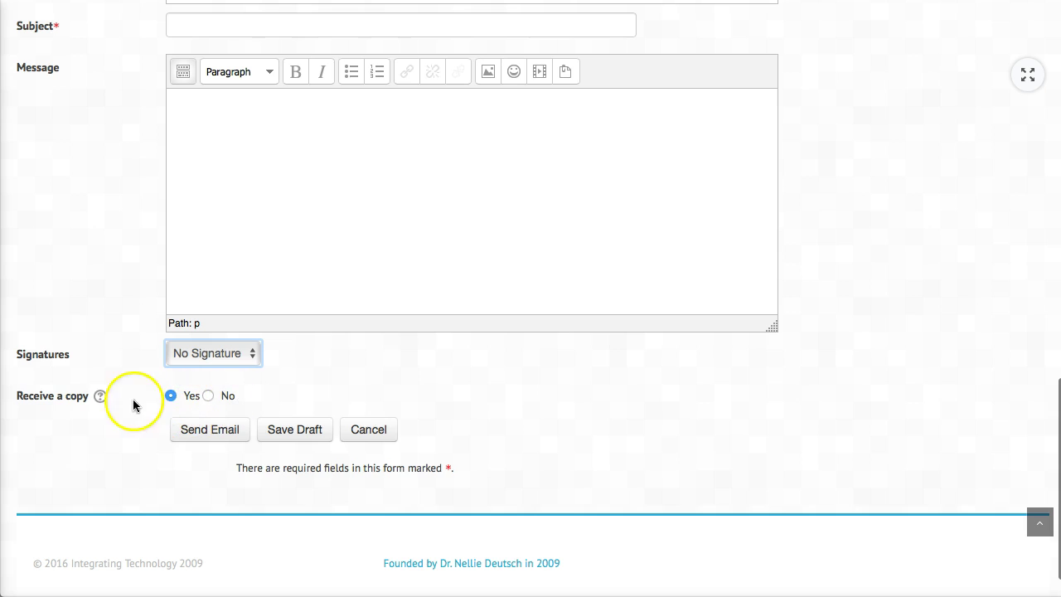
pyautogui.click(102, 398)
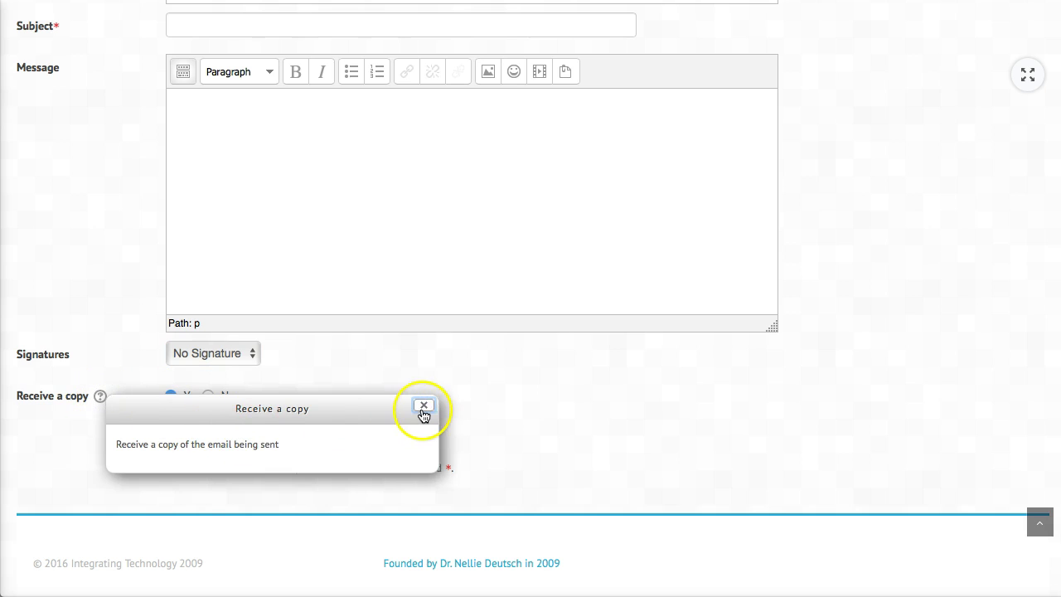
pyautogui.click(424, 406)
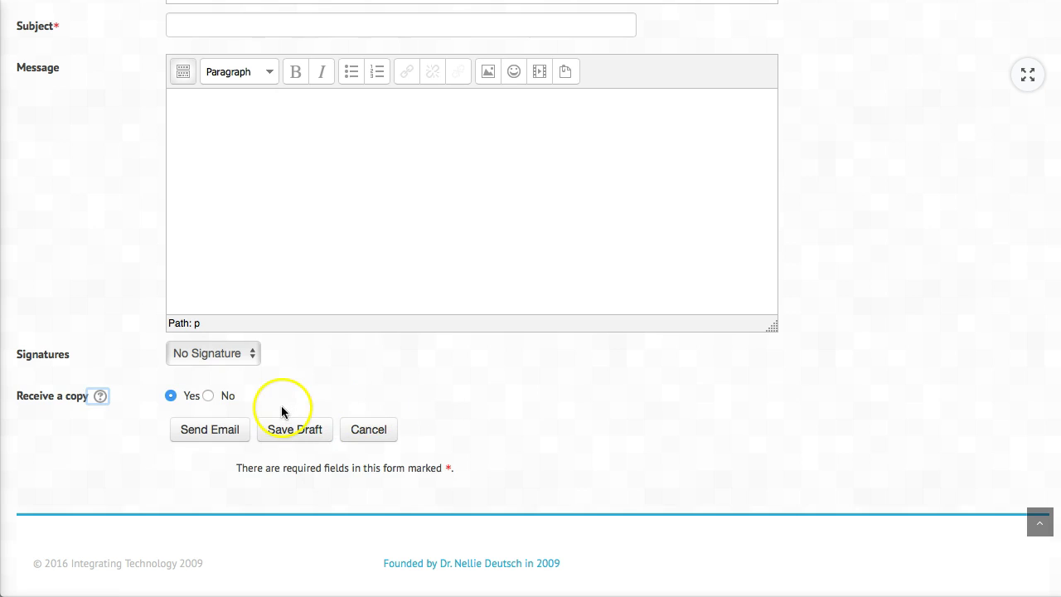
pyautogui.scroll(-1, 248, 402)
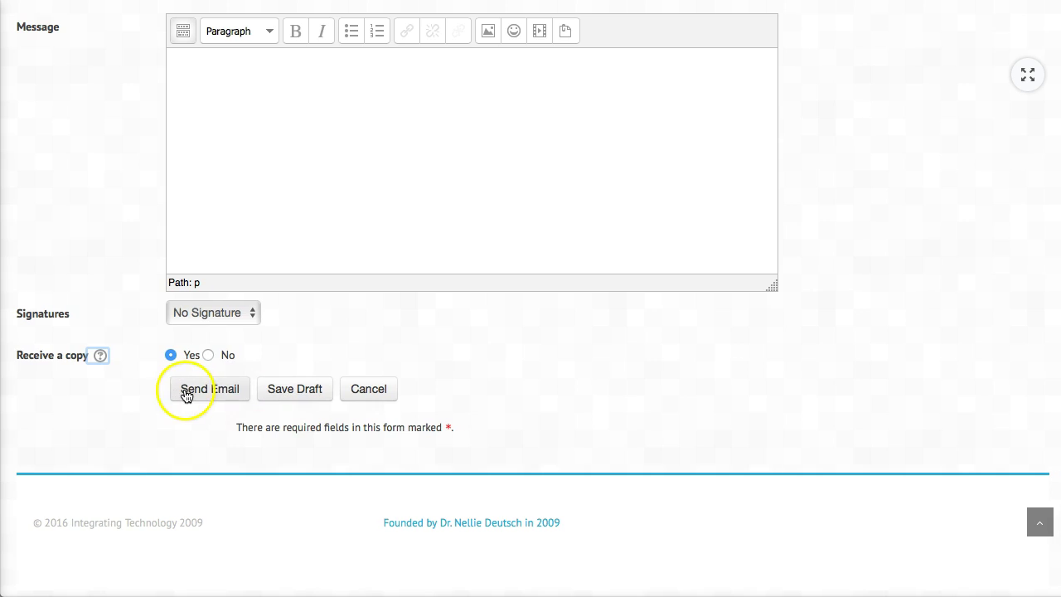
pyautogui.scroll(5, 229, 381)
pyautogui.scroll(2, 230, 382)
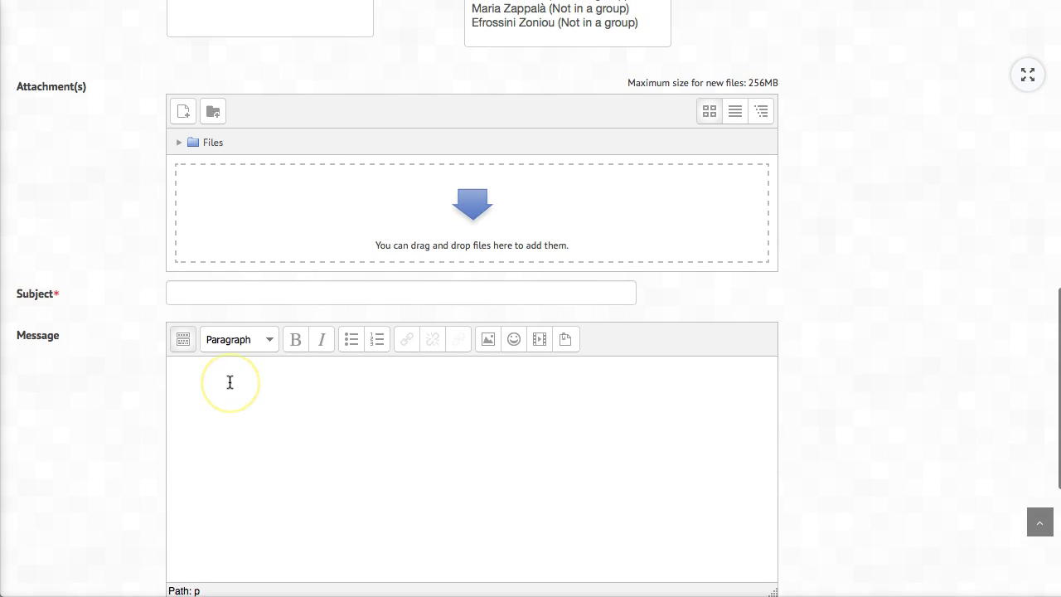
pyautogui.scroll(3, 230, 381)
pyautogui.scroll(3, 229, 382)
pyautogui.scroll(2, 229, 382)
pyautogui.scroll(1, 230, 381)
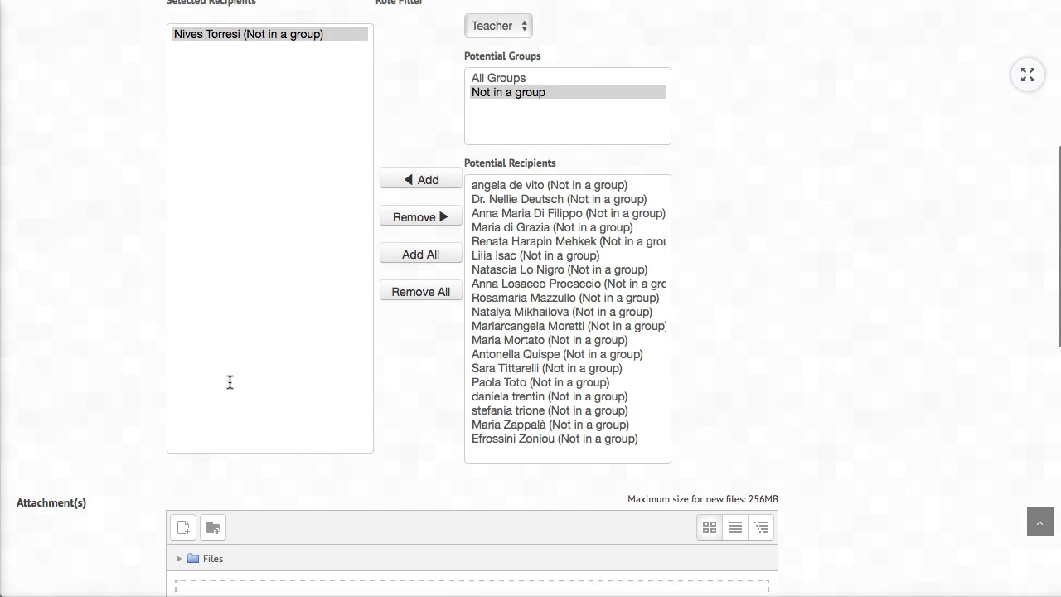
pyautogui.scroll(3, 230, 381)
pyautogui.scroll(3, 230, 381)
pyautogui.scroll(1, 230, 381)
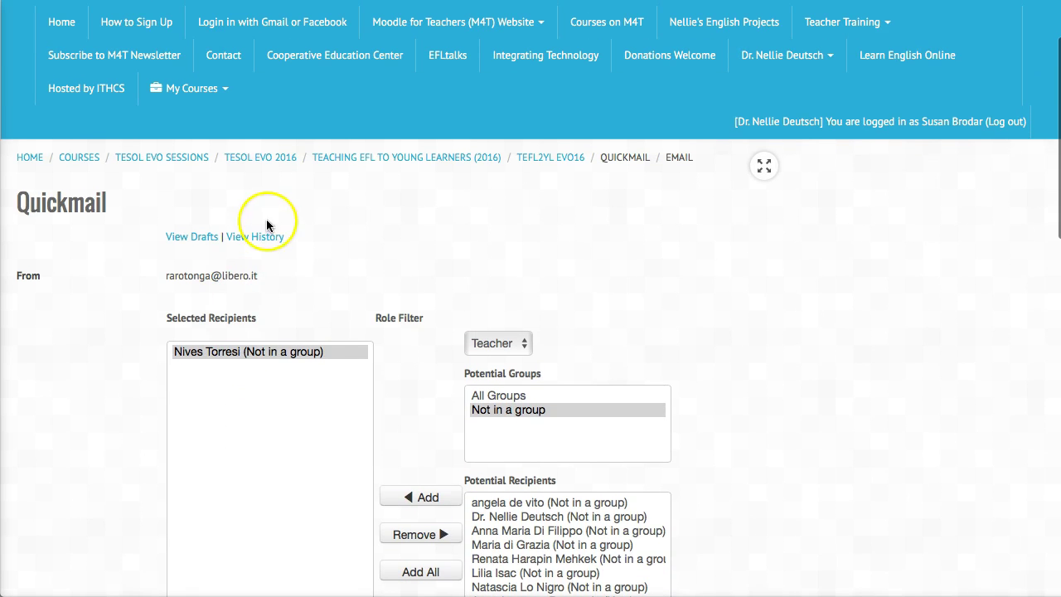